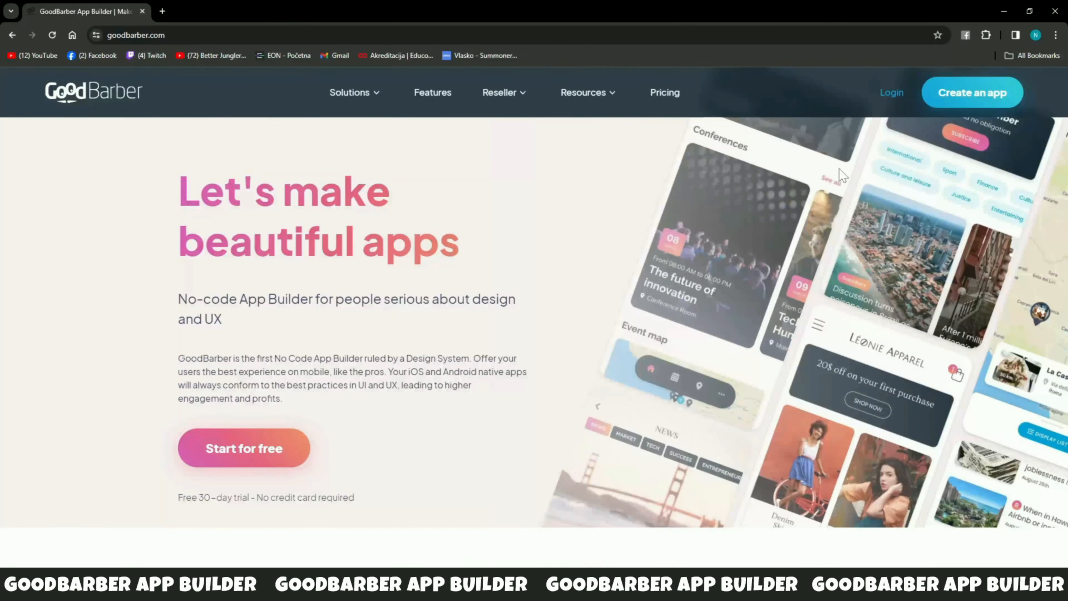
Step: Start creating a new app, choose the Services template and continue to the theme choice
{"action": "left_click", "coordinate": [967, 96]}
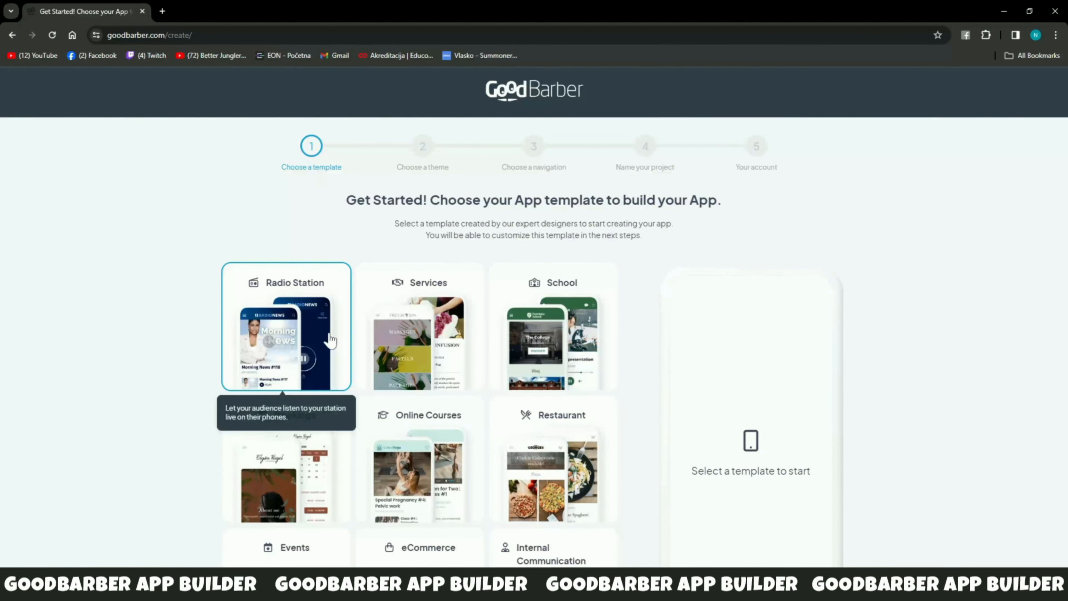
{"action": "left_click", "coordinate": [493, 340]}
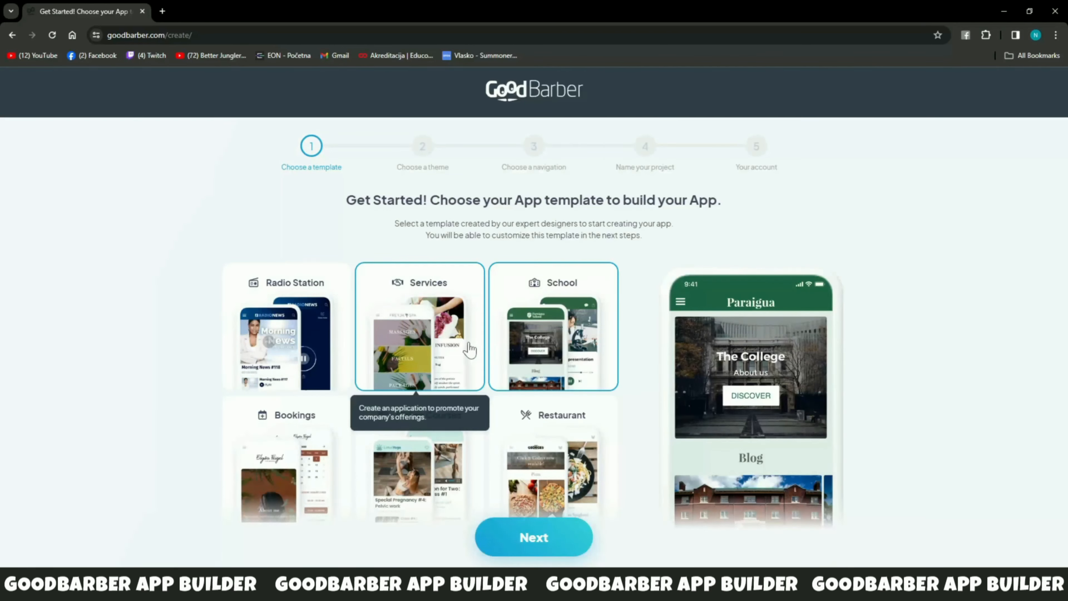
{"action": "scroll", "coordinate": [467, 349], "scroll_direction": "down", "scroll_amount": 1}
{"action": "left_click", "coordinate": [437, 286]}
{"action": "scroll", "coordinate": [658, 345], "scroll_direction": "down", "scroll_amount": 1}
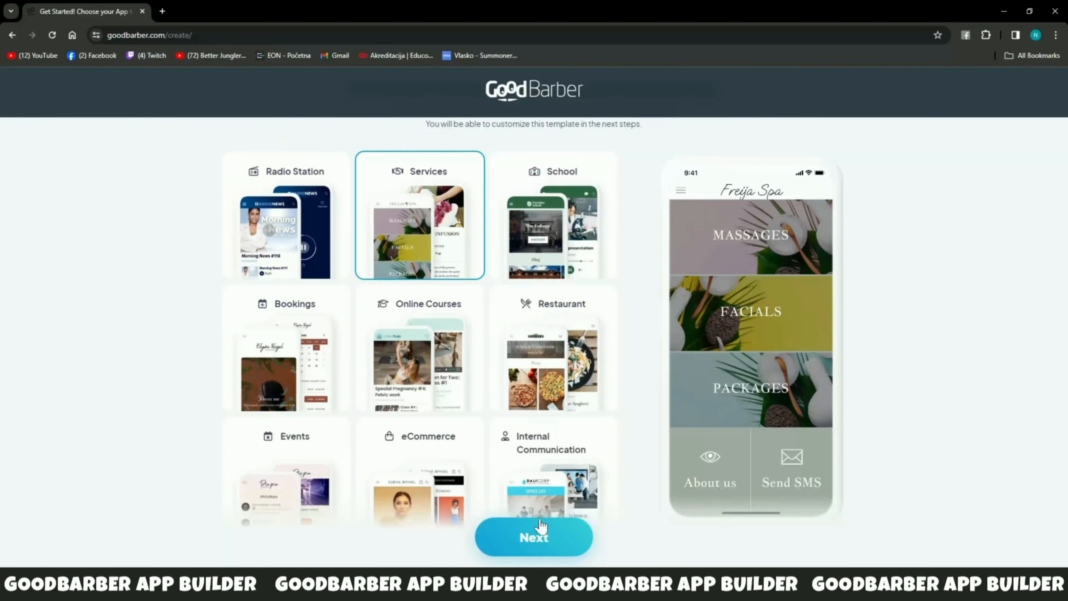
{"action": "left_click", "coordinate": [543, 533]}
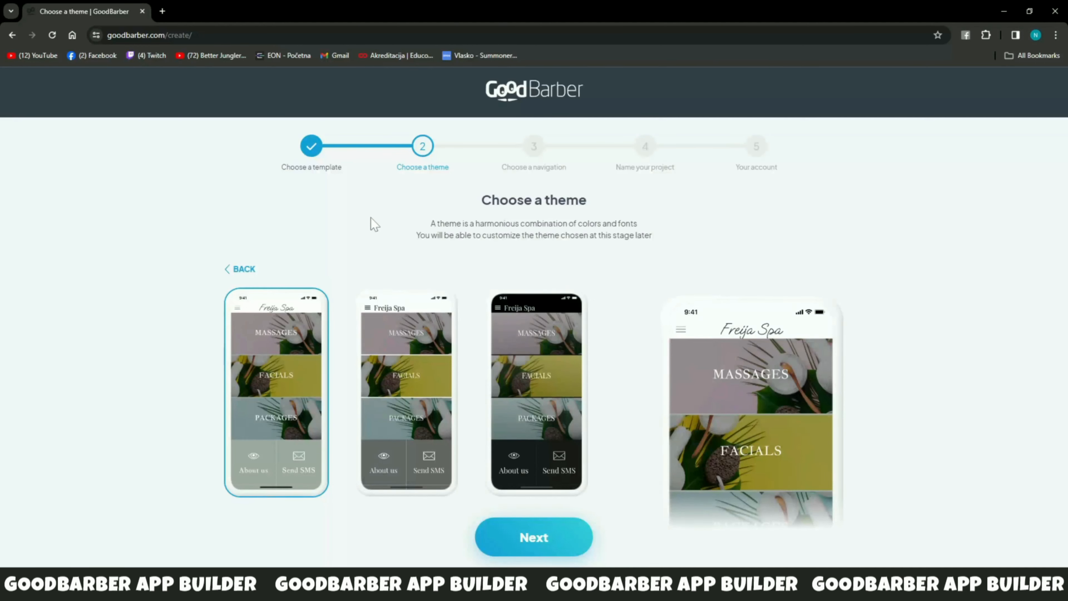
Step: Compare the available themes, select the one with the black header and continue to the navigation choice
{"action": "left_click", "coordinate": [535, 391]}
{"action": "scroll", "coordinate": [547, 363], "scroll_direction": "down", "scroll_amount": 1}
{"action": "scroll", "coordinate": [548, 363], "scroll_direction": "up", "scroll_amount": 1}
{"action": "left_click", "coordinate": [416, 367]}
{"action": "left_click", "coordinate": [301, 361]}
{"action": "scroll", "coordinate": [629, 370], "scroll_direction": "down", "scroll_amount": 4}
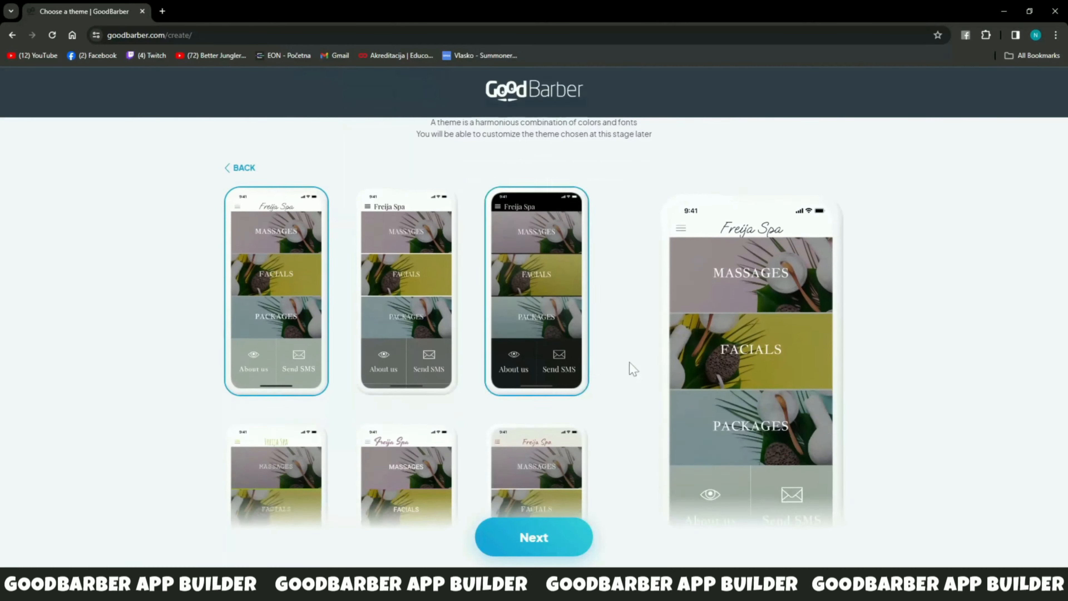
{"action": "left_click", "coordinate": [531, 417]}
{"action": "left_click", "coordinate": [408, 386]}
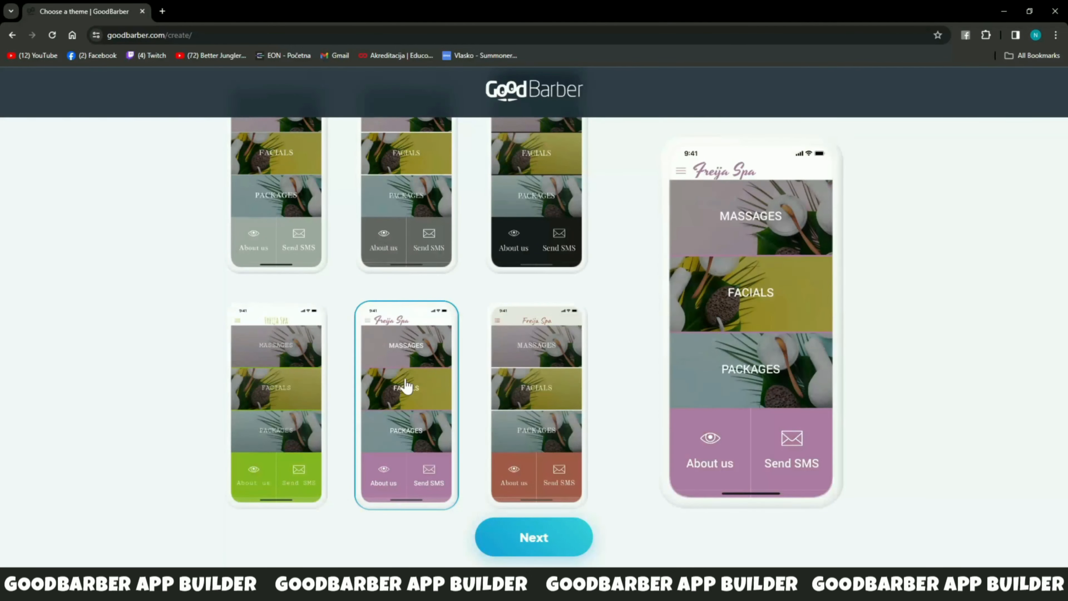
{"action": "scroll", "coordinate": [421, 366], "scroll_direction": "up", "scroll_amount": 2}
{"action": "left_click", "coordinate": [513, 315]}
{"action": "scroll", "coordinate": [390, 343], "scroll_direction": "up", "scroll_amount": 2}
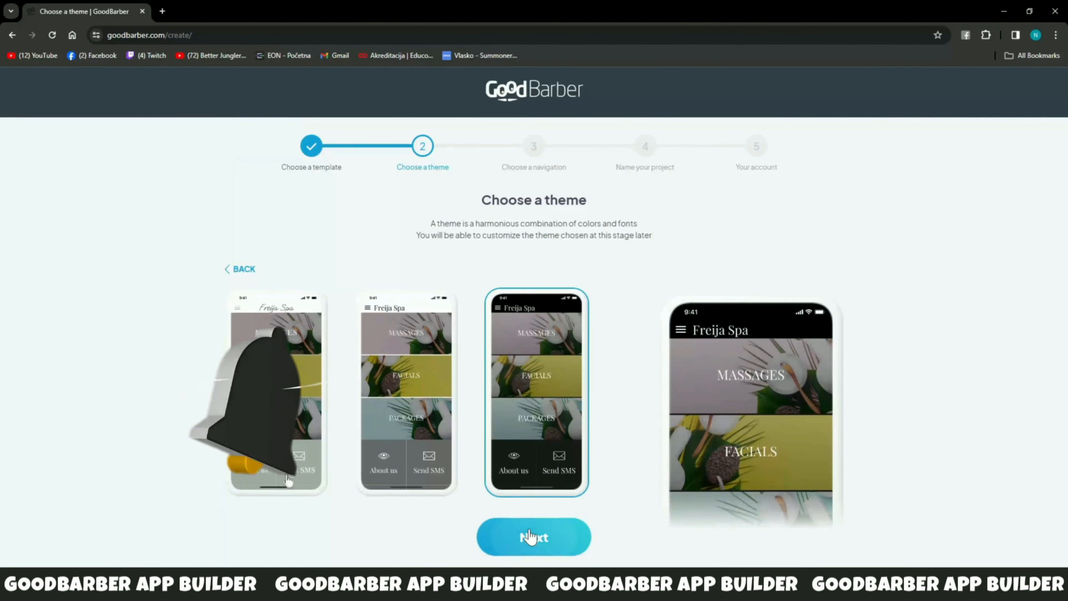
{"action": "left_click", "coordinate": [534, 538]}
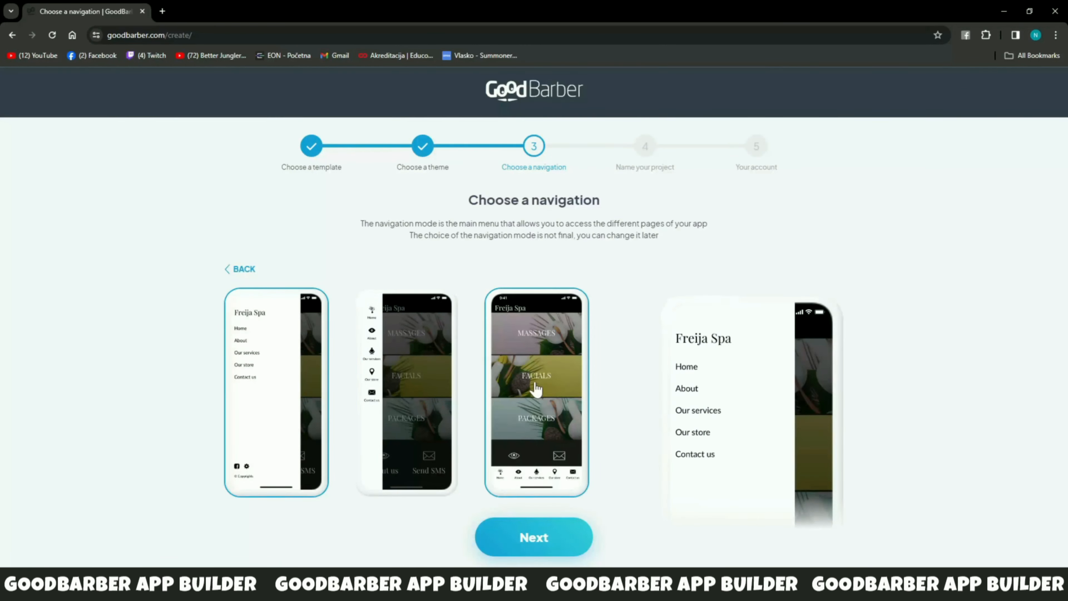
Step: Select the navigation mode with the icon tab bar along the phone's lower edge and continue
{"action": "left_click", "coordinate": [439, 385]}
{"action": "left_click", "coordinate": [525, 340]}
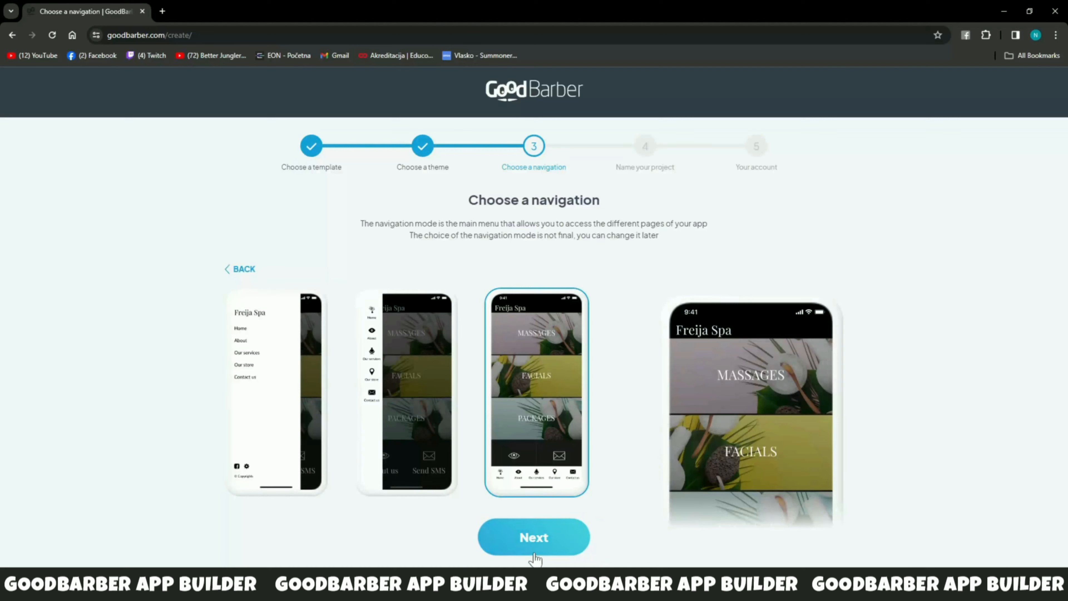
{"action": "left_click", "coordinate": [524, 533]}
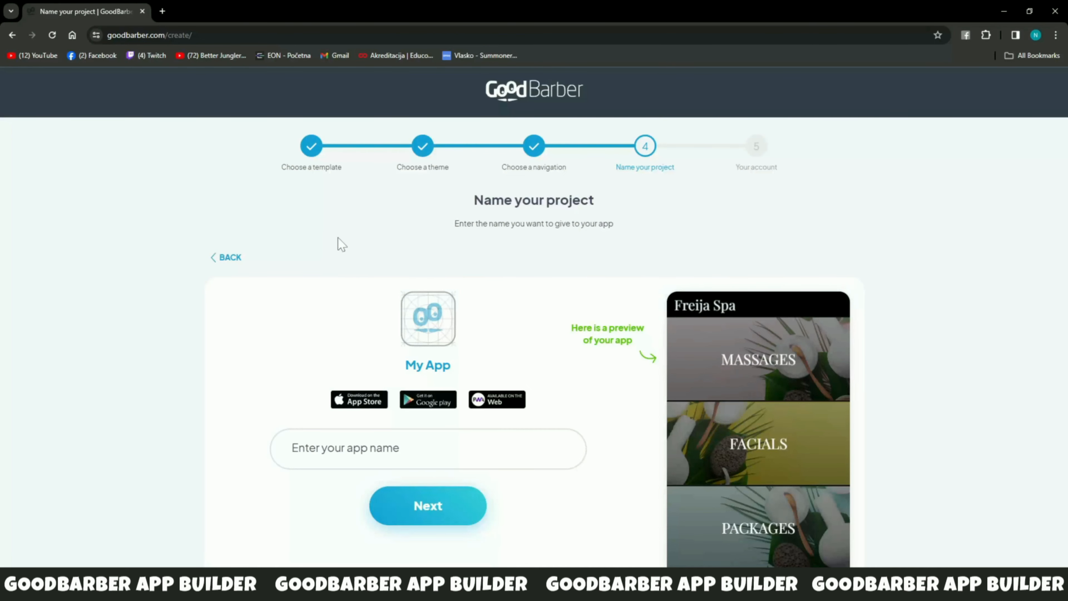
Step: Name the app JanesAPP and continue to the account stage
{"action": "left_click", "coordinate": [319, 448]}
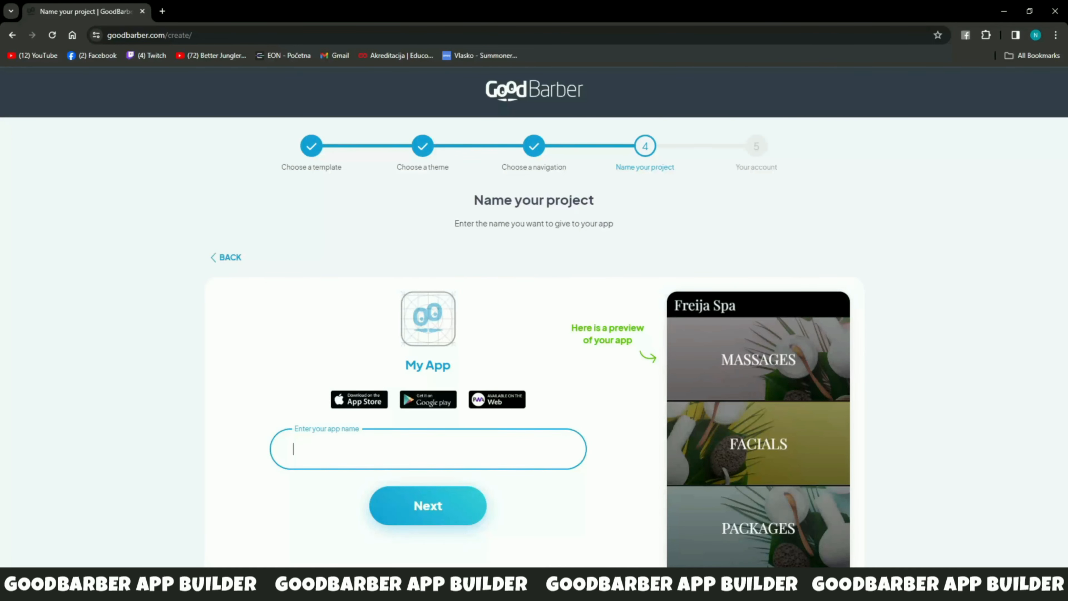
{"action": "type", "text": "J"}
{"action": "key", "text": "BackSpace"}
{"action": "type", "text": "J"}
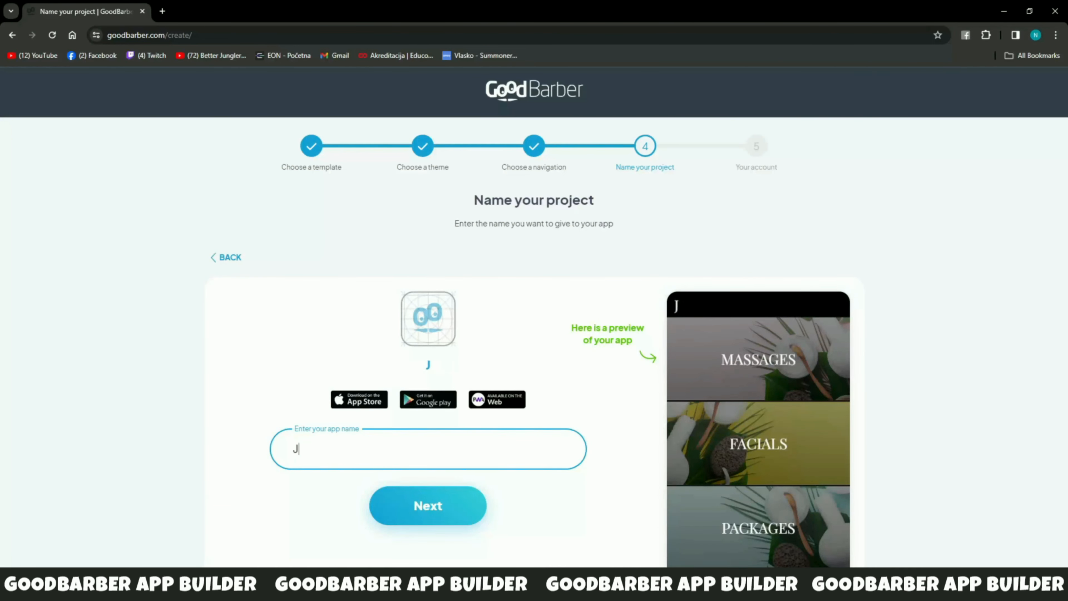
{"action": "type", "text": "anes"}
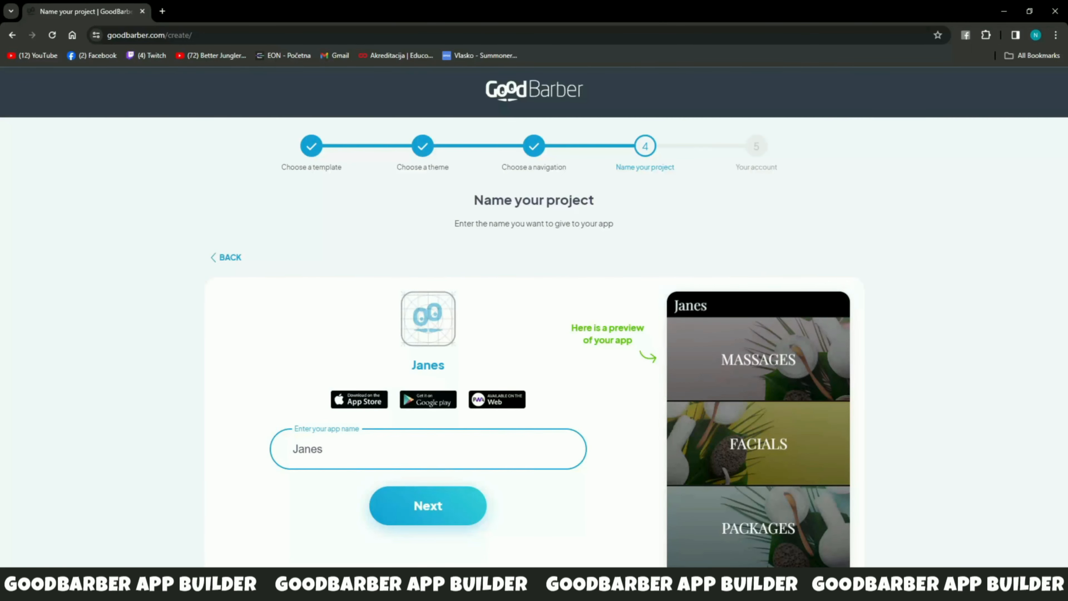
{"action": "type", "text": "APP"}
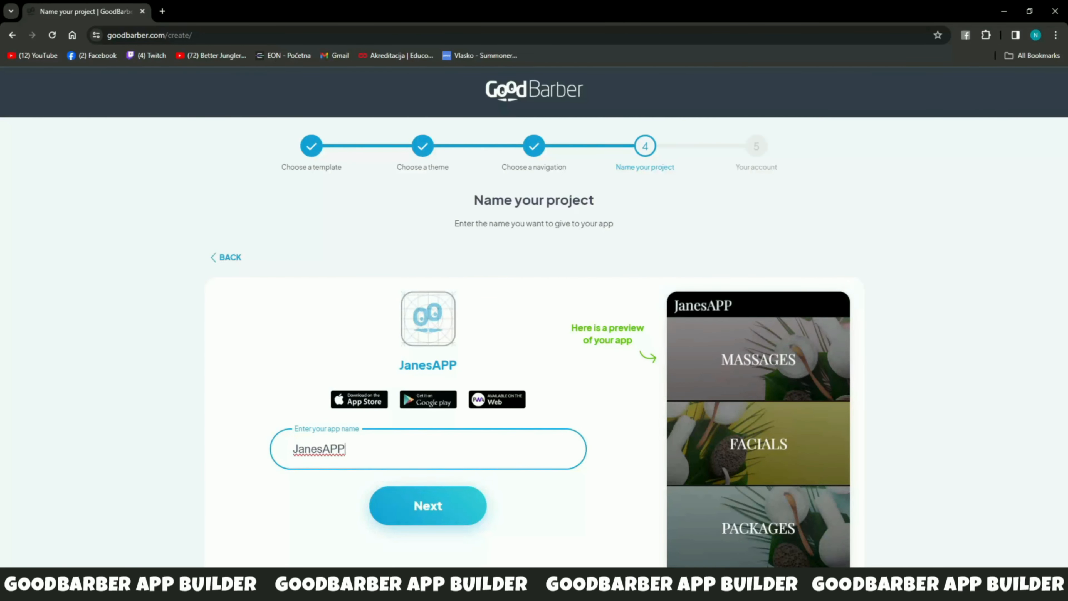
{"action": "left_click", "coordinate": [421, 515]}
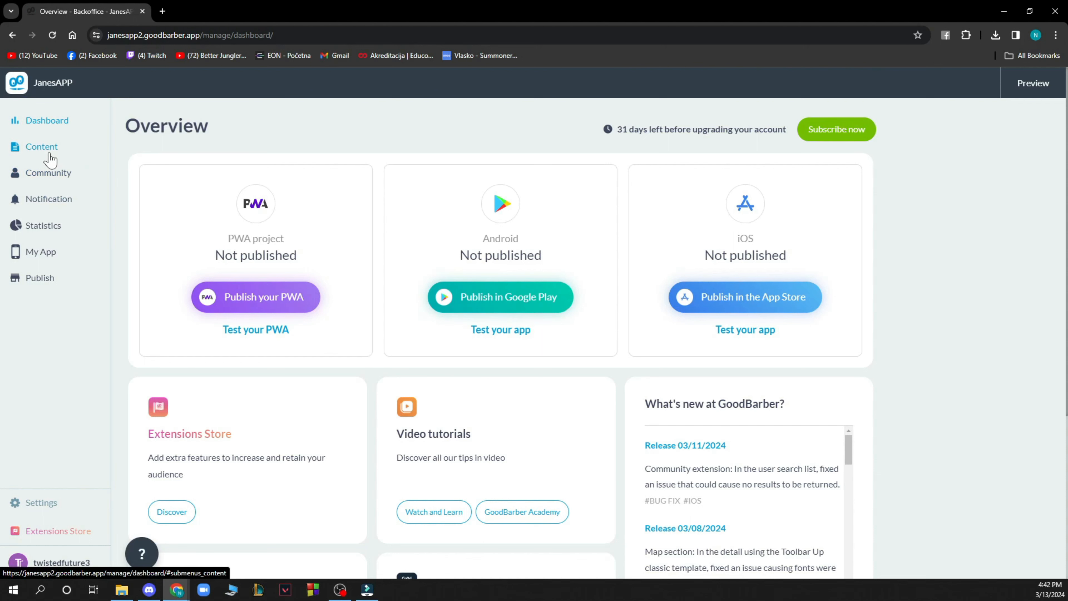
Step: Look through the back office's Content, Community, Notification, My App and Publish sections
{"action": "left_click", "coordinate": [63, 152]}
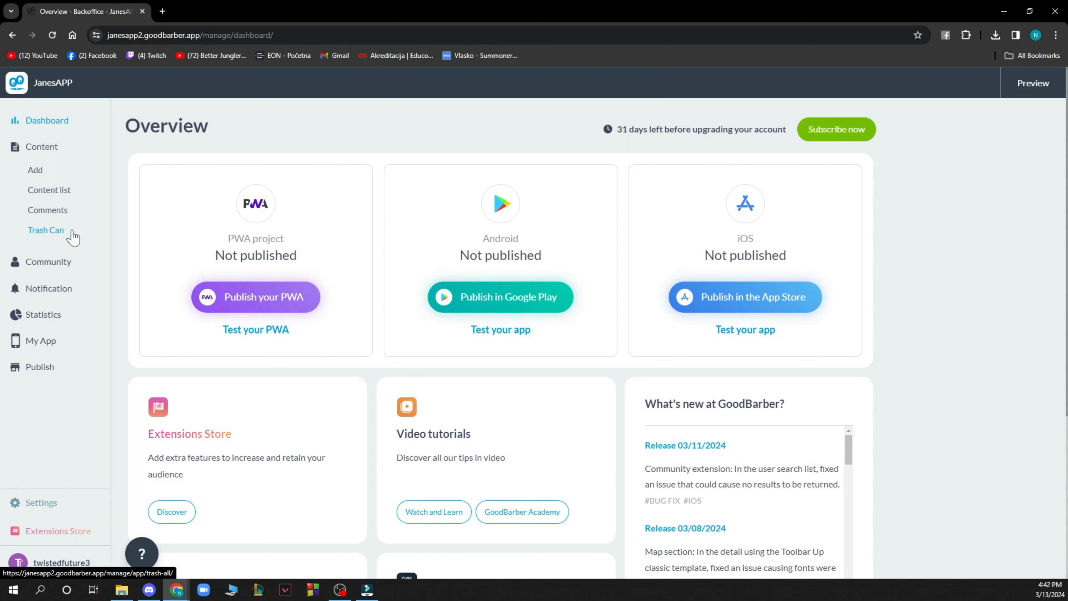
{"action": "left_click", "coordinate": [59, 262]}
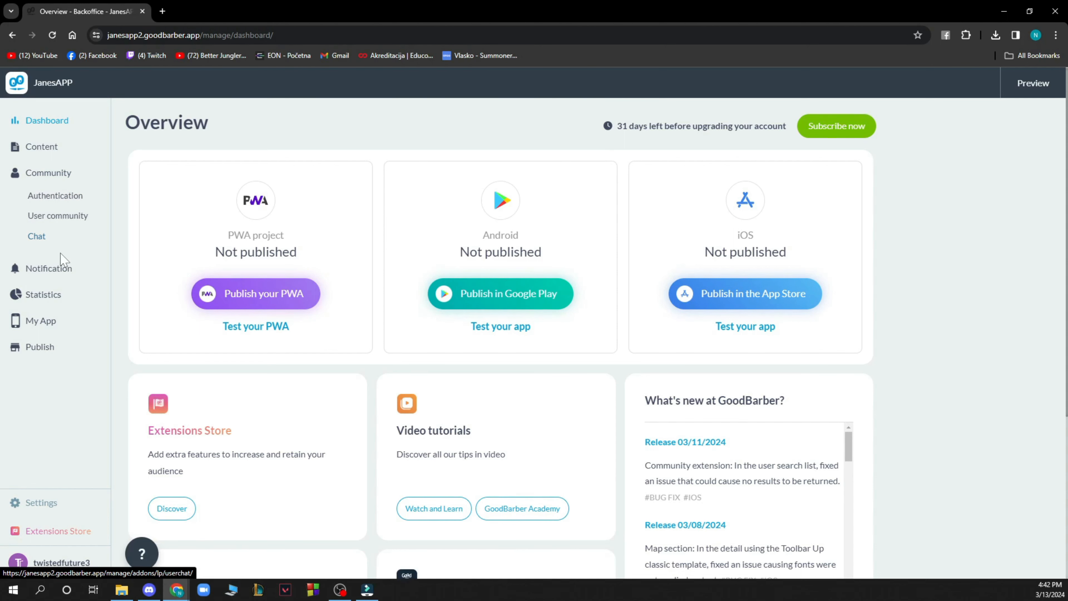
{"action": "scroll", "coordinate": [66, 254], "scroll_direction": "down", "scroll_amount": 1}
{"action": "scroll", "coordinate": [66, 255], "scroll_direction": "up", "scroll_amount": 1}
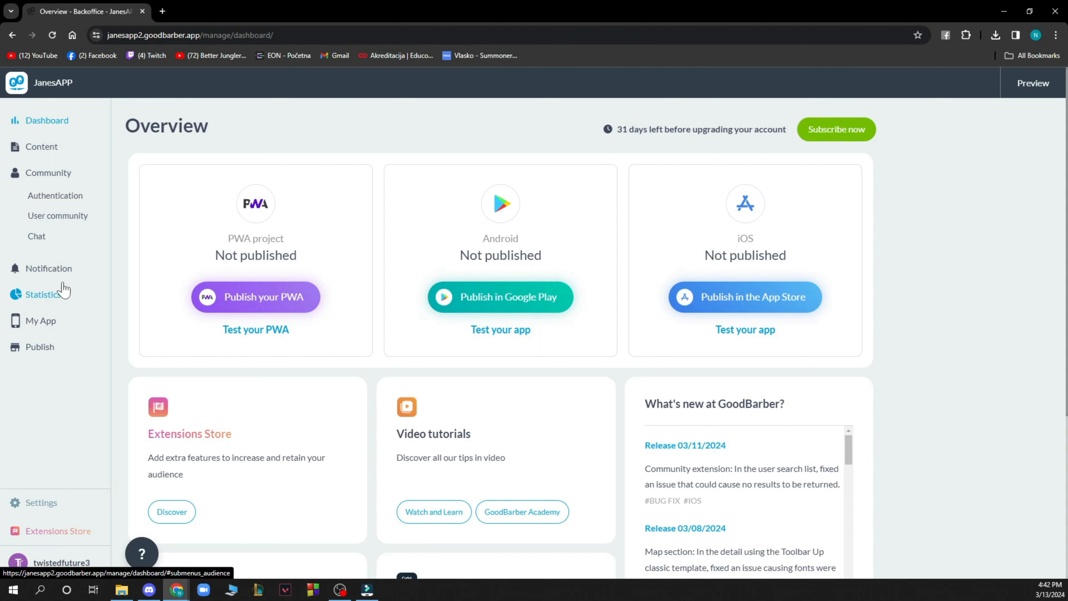
{"action": "left_click", "coordinate": [62, 272]}
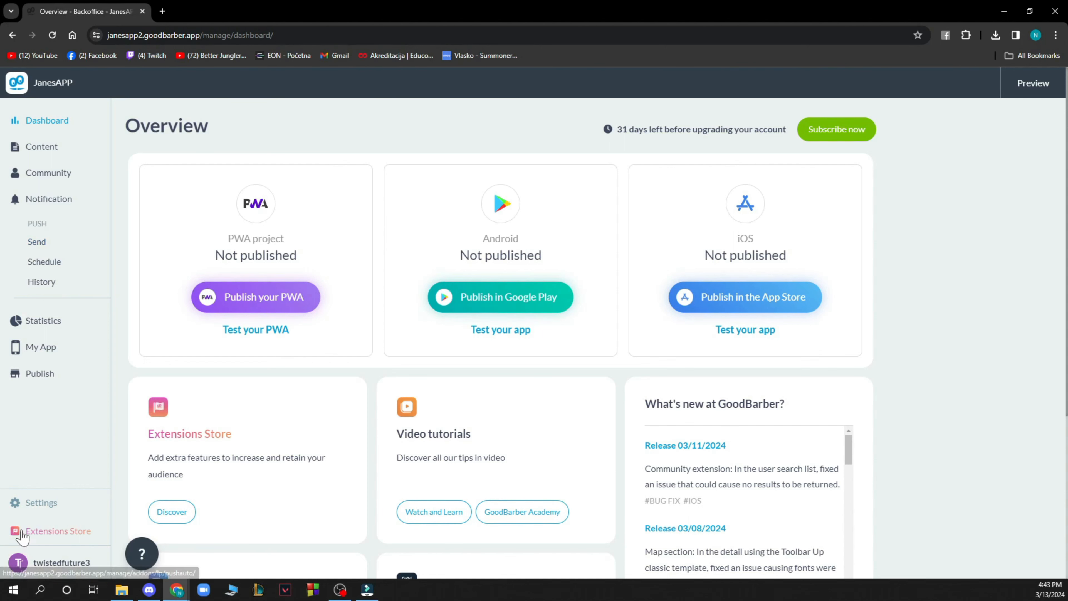
{"action": "left_click", "coordinate": [57, 349]}
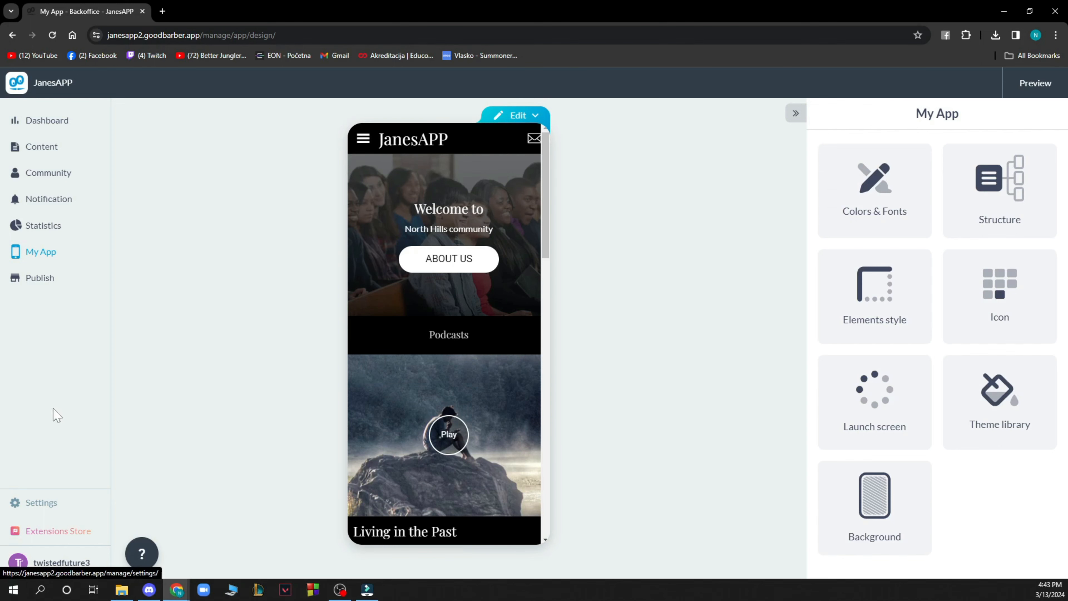
{"action": "left_click", "coordinate": [50, 280]}
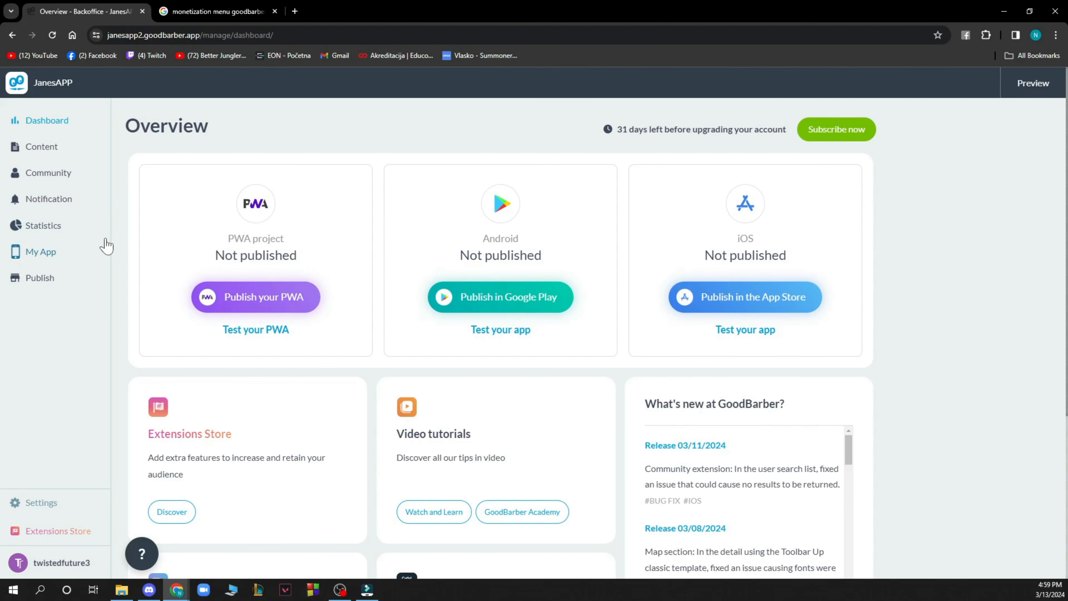
Step: Browse the Monetization category among all extensions in the Extensions Store
{"action": "left_click", "coordinate": [55, 531]}
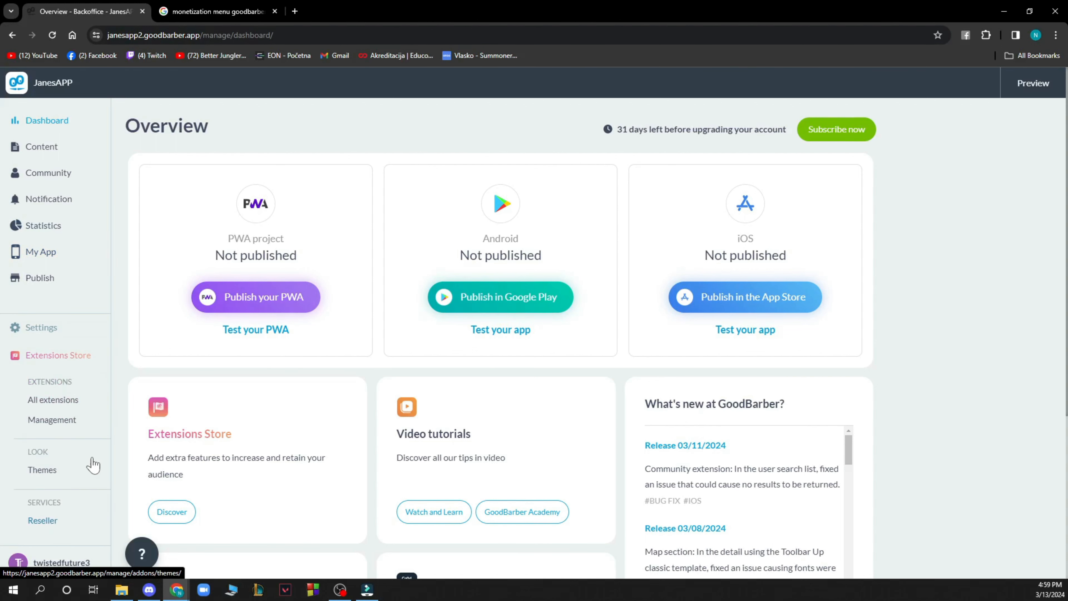
{"action": "left_click", "coordinate": [61, 402]}
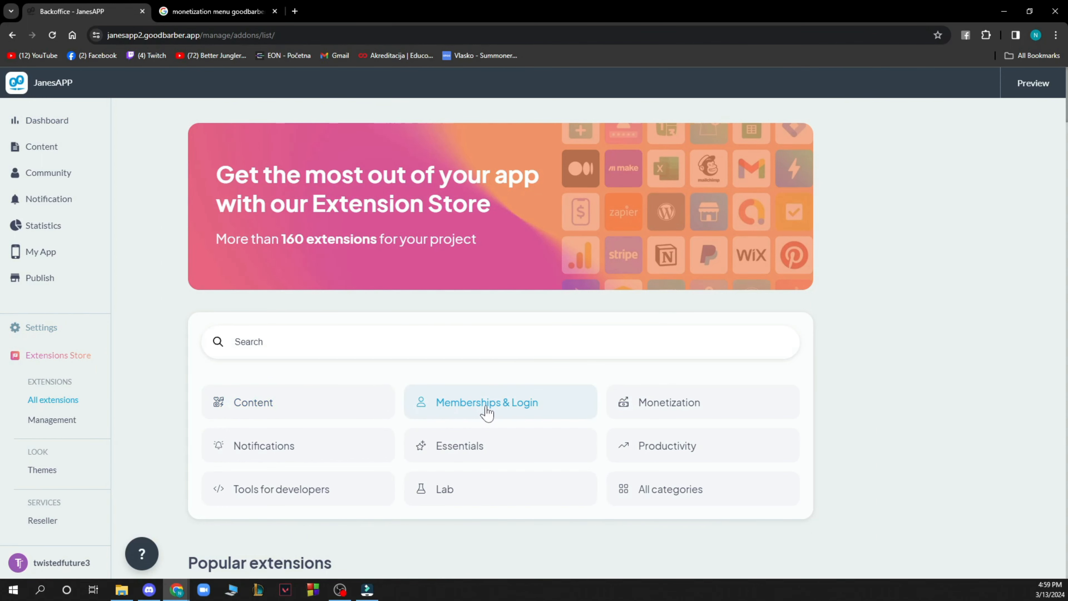
{"action": "left_click", "coordinate": [661, 403]}
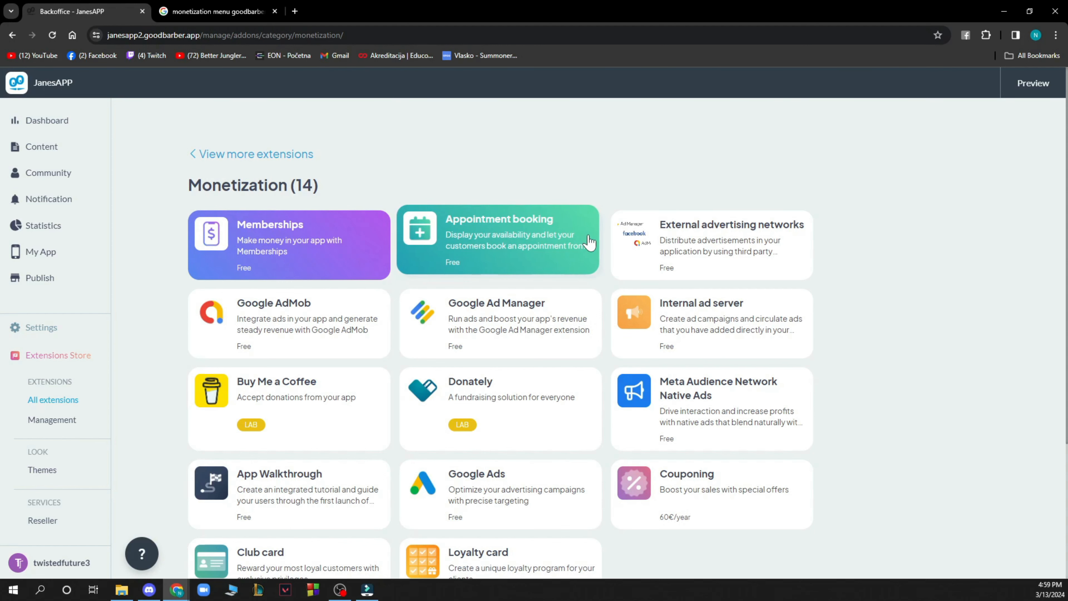
{"action": "scroll", "coordinate": [546, 286], "scroll_direction": "down", "scroll_amount": 2}
{"action": "scroll", "coordinate": [548, 289], "scroll_direction": "down", "scroll_amount": 2}
{"action": "scroll", "coordinate": [539, 303], "scroll_direction": "up", "scroll_amount": 4}
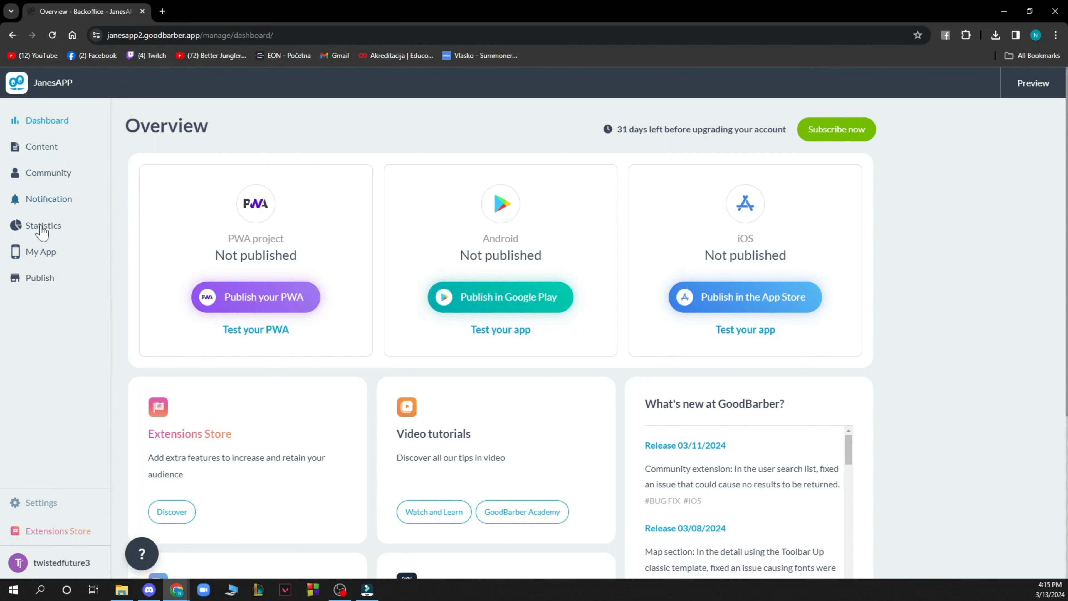
Step: Open the app's theme library and look through all the available themes
{"action": "left_click", "coordinate": [36, 253]}
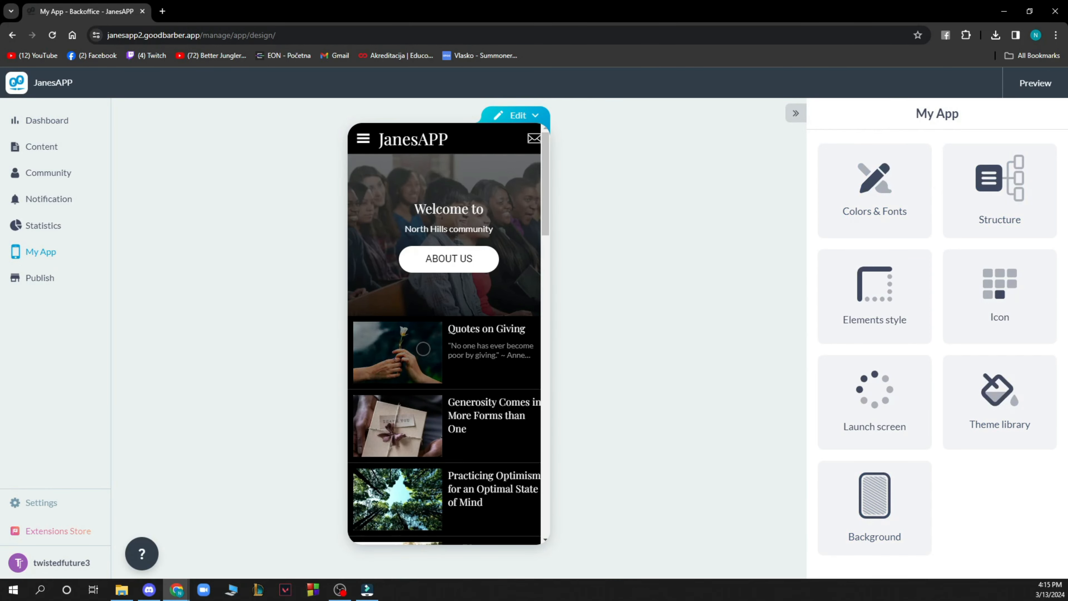
{"action": "left_click", "coordinate": [1003, 415]}
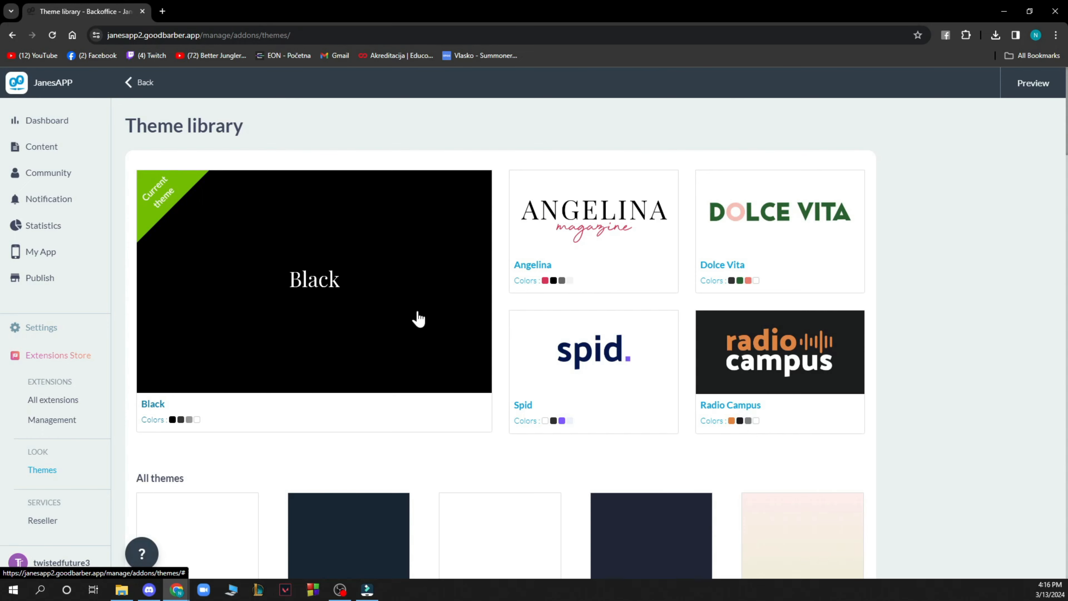
{"action": "scroll", "coordinate": [391, 320], "scroll_direction": "down", "scroll_amount": 3}
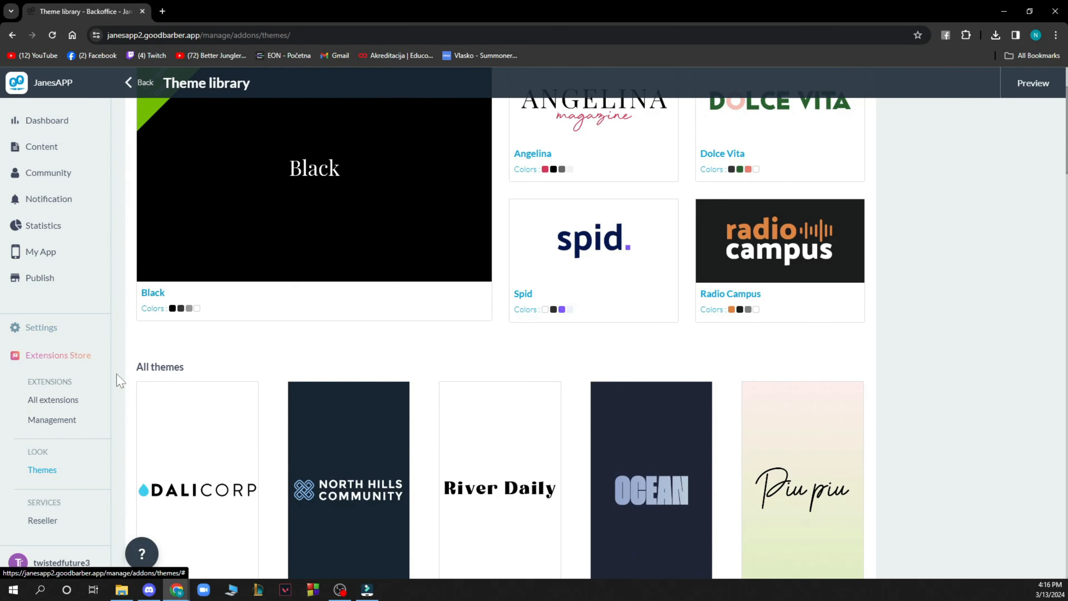
{"action": "scroll", "coordinate": [401, 362], "scroll_direction": "down", "scroll_amount": 4}
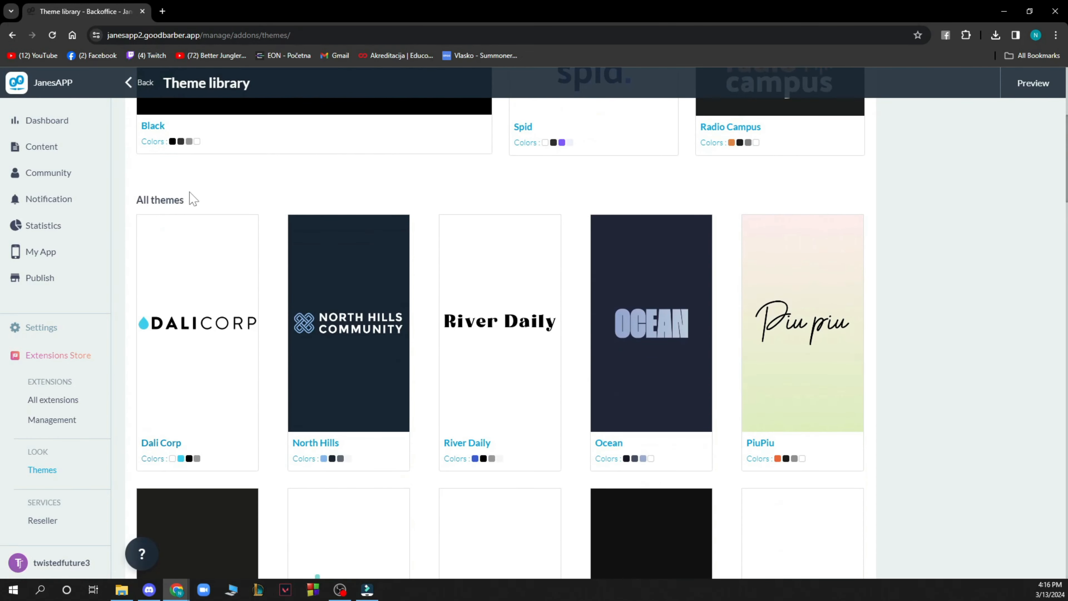
{"action": "scroll", "coordinate": [551, 250], "scroll_direction": "down", "scroll_amount": 9}
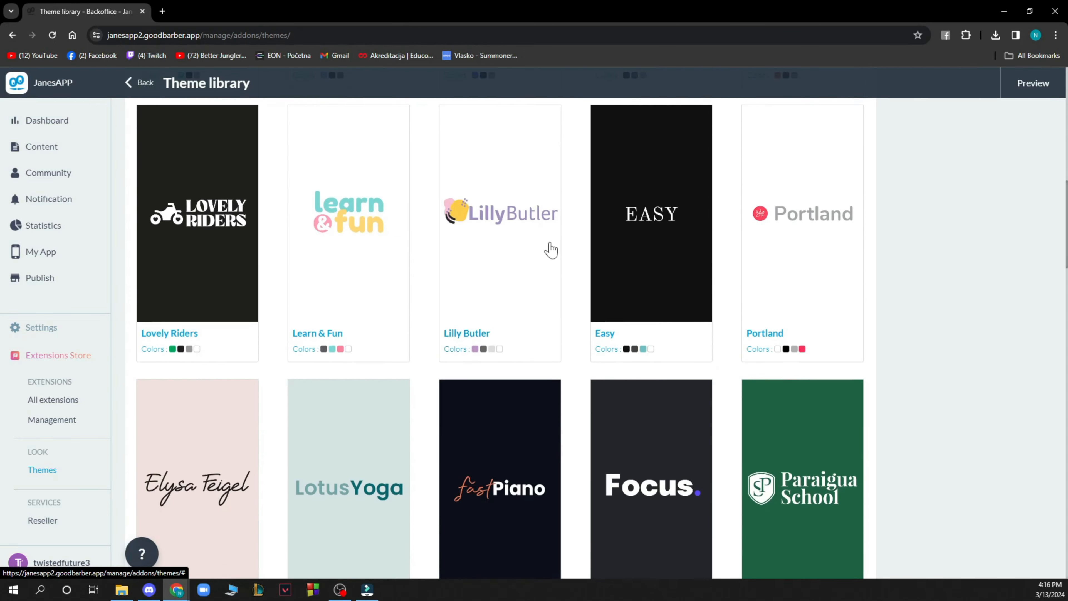
{"action": "scroll", "coordinate": [334, 300], "scroll_direction": "up", "scroll_amount": 7}
{"action": "scroll", "coordinate": [415, 255], "scroll_direction": "down", "scroll_amount": 20}
{"action": "scroll", "coordinate": [460, 270], "scroll_direction": "up", "scroll_amount": 10}
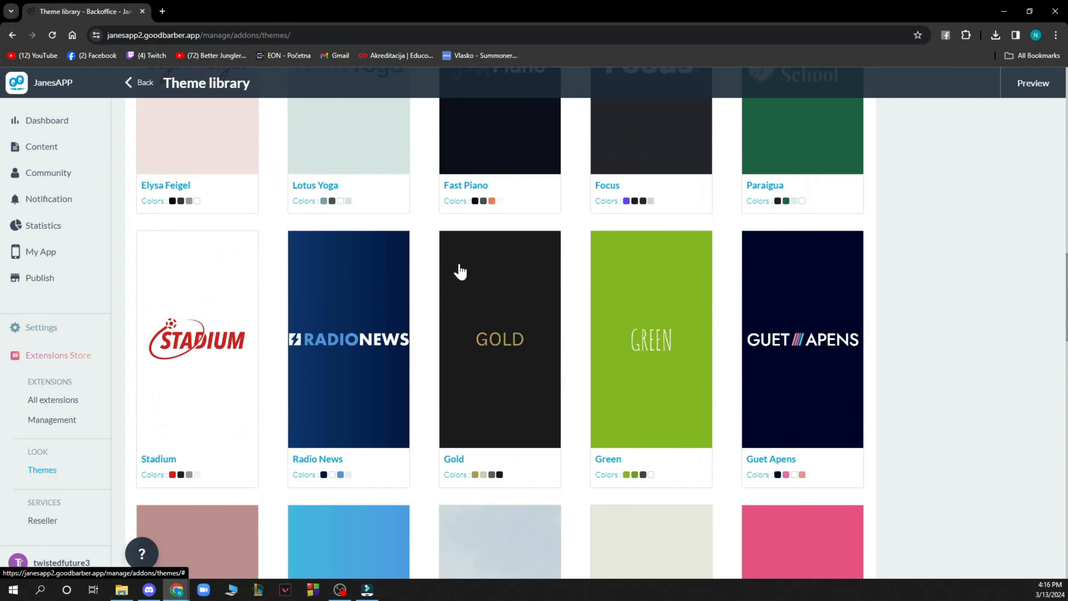
{"action": "scroll", "coordinate": [459, 270], "scroll_direction": "up", "scroll_amount": 20}
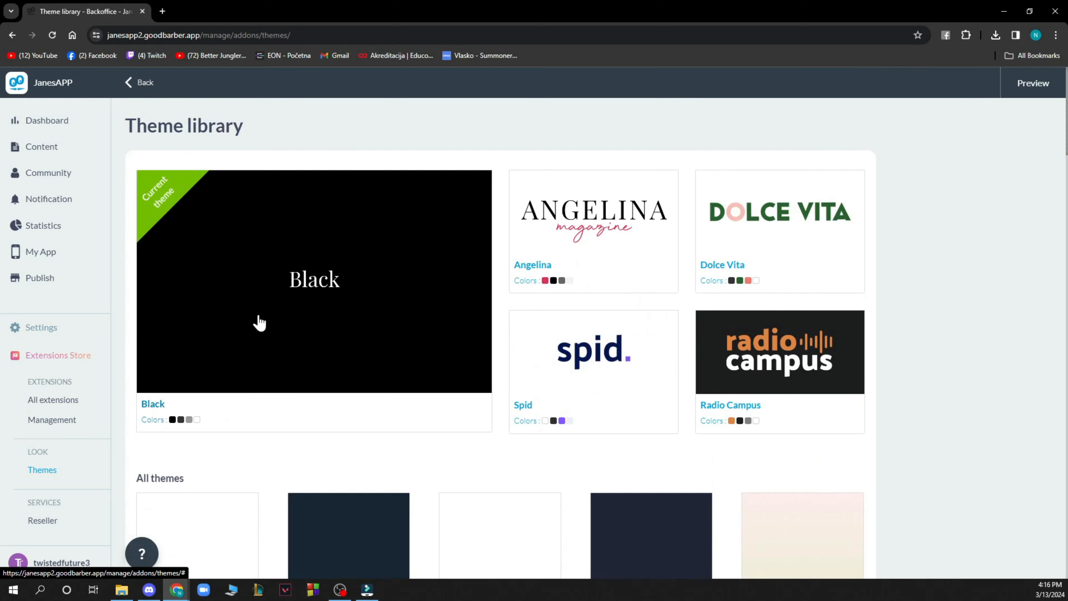
Step: View a live preview of the Black theme and return to the theme library without applying it
{"action": "left_click", "coordinate": [260, 322]}
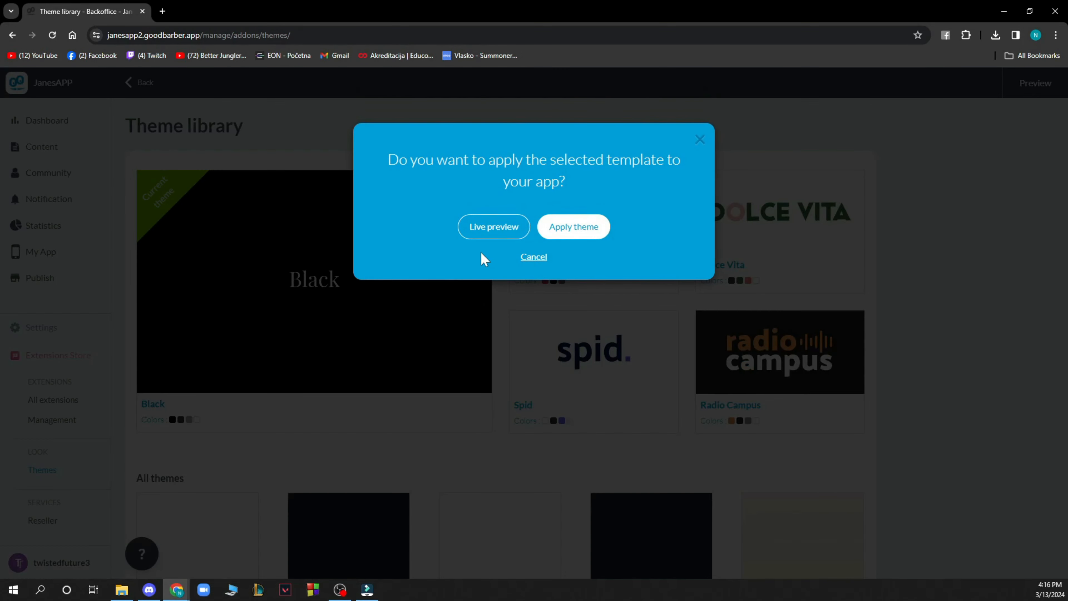
{"action": "left_click", "coordinate": [483, 231]}
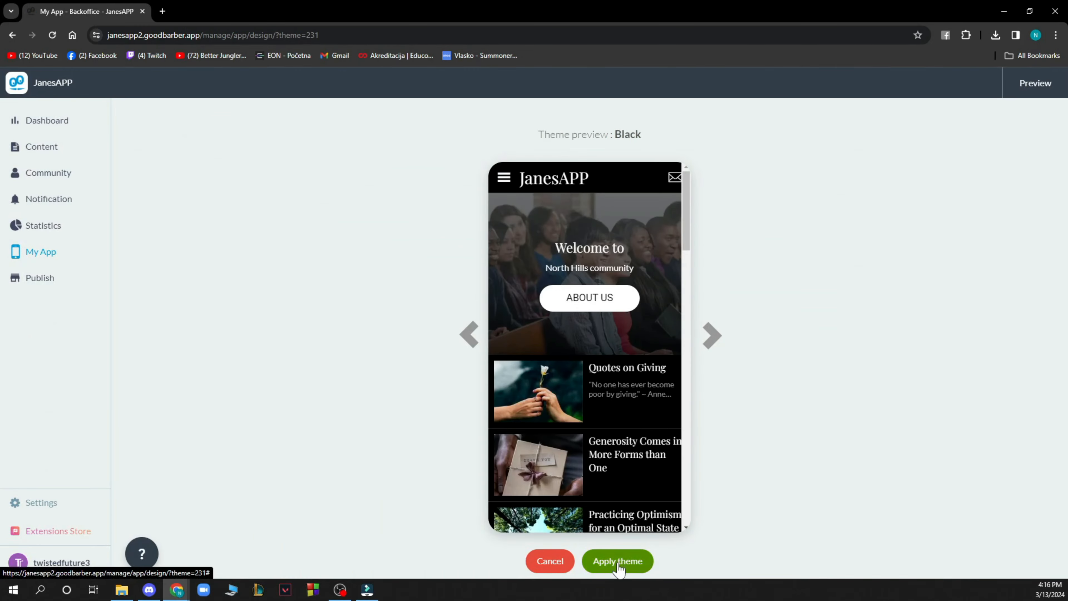
{"action": "left_click", "coordinate": [540, 565]}
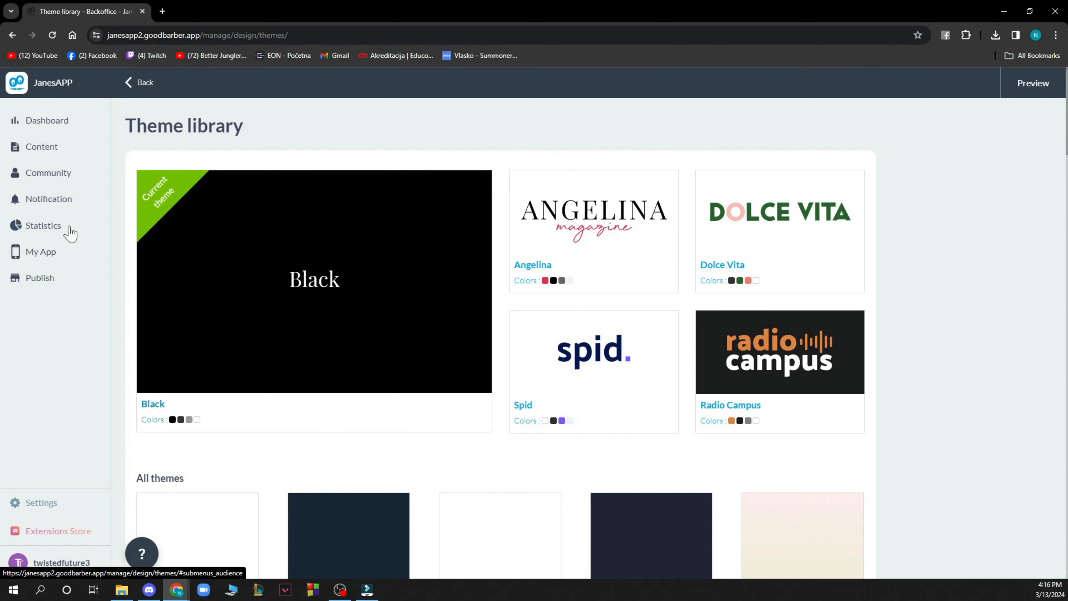
Step: Try a smaller font size in the app's Colors & Fonts settings and reset the fonts
{"action": "left_click", "coordinate": [40, 252]}
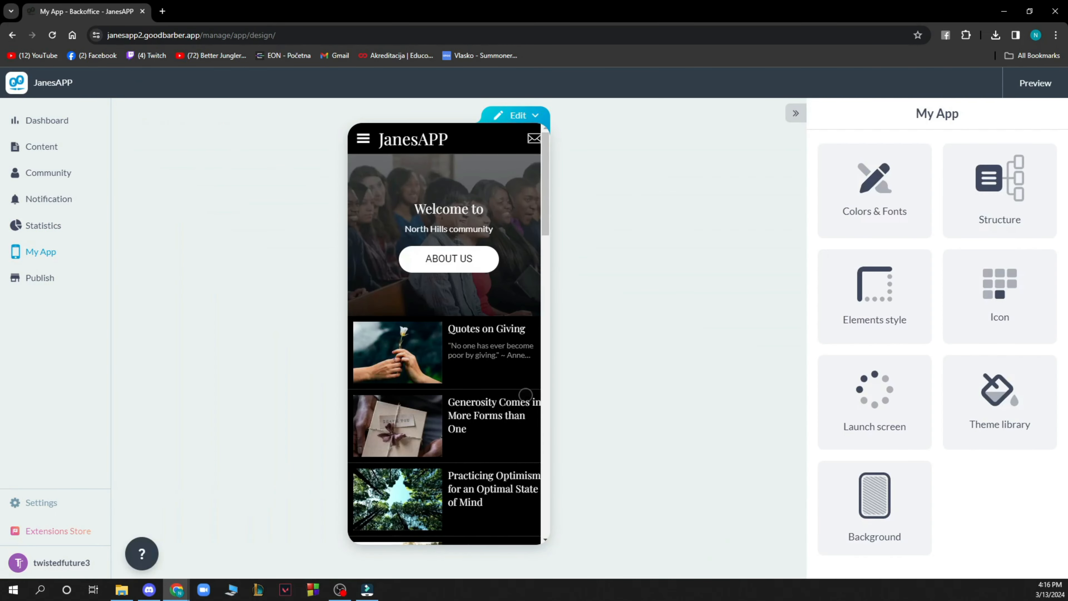
{"action": "left_click", "coordinate": [883, 185]}
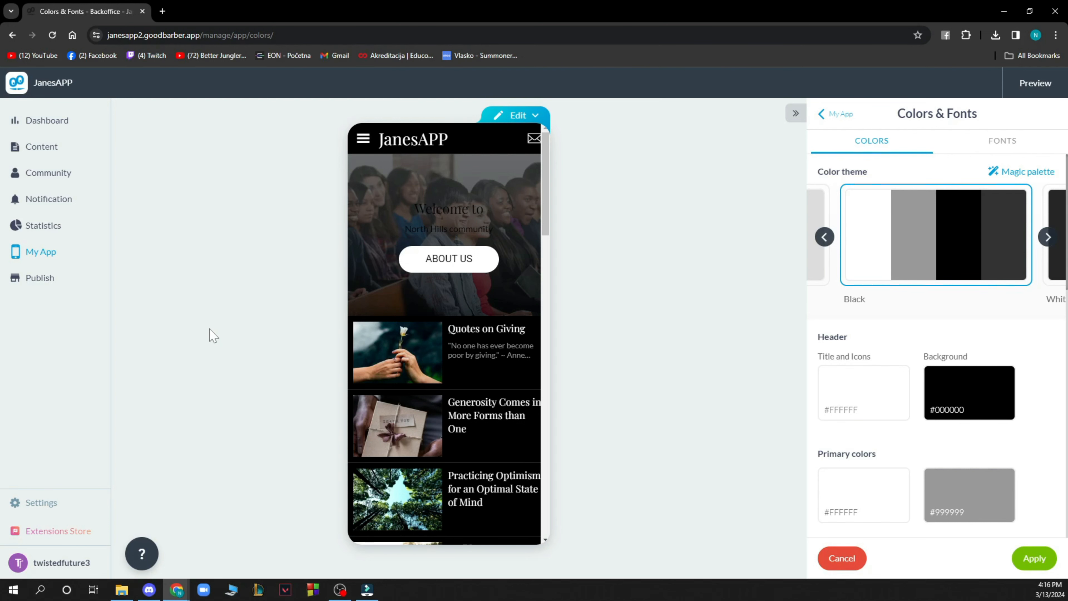
{"action": "left_click", "coordinate": [980, 146]}
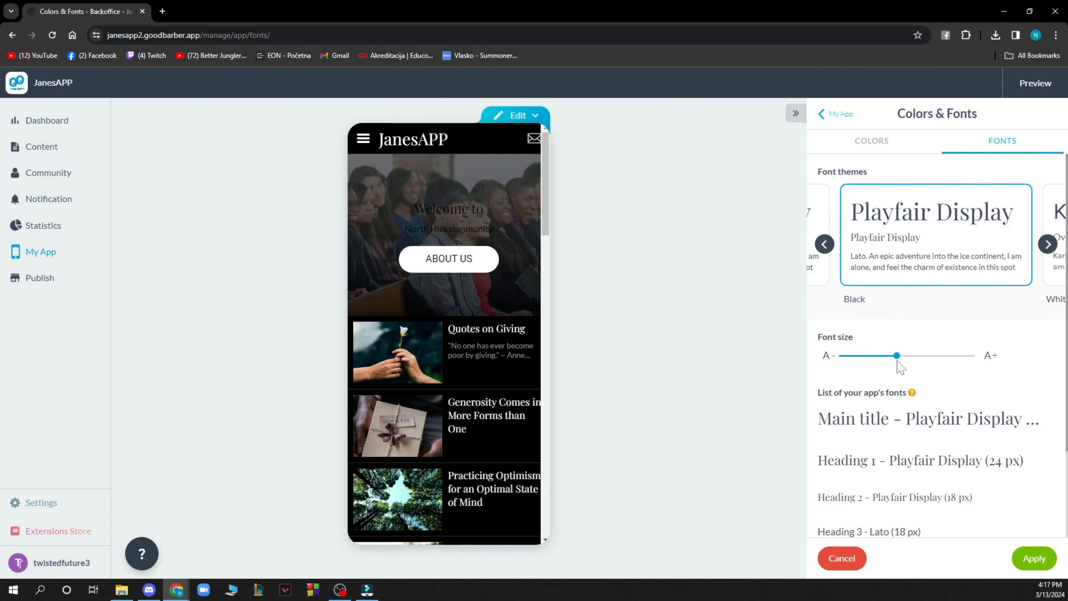
{"action": "mouse_move", "coordinate": [901, 357]}
{"action": "left_mouse_down"}
{"action": "mouse_move", "coordinate": [918, 356]}
{"action": "mouse_move", "coordinate": [862, 358]}
{"action": "mouse_move", "coordinate": [890, 369]}
{"action": "left_mouse_up"}
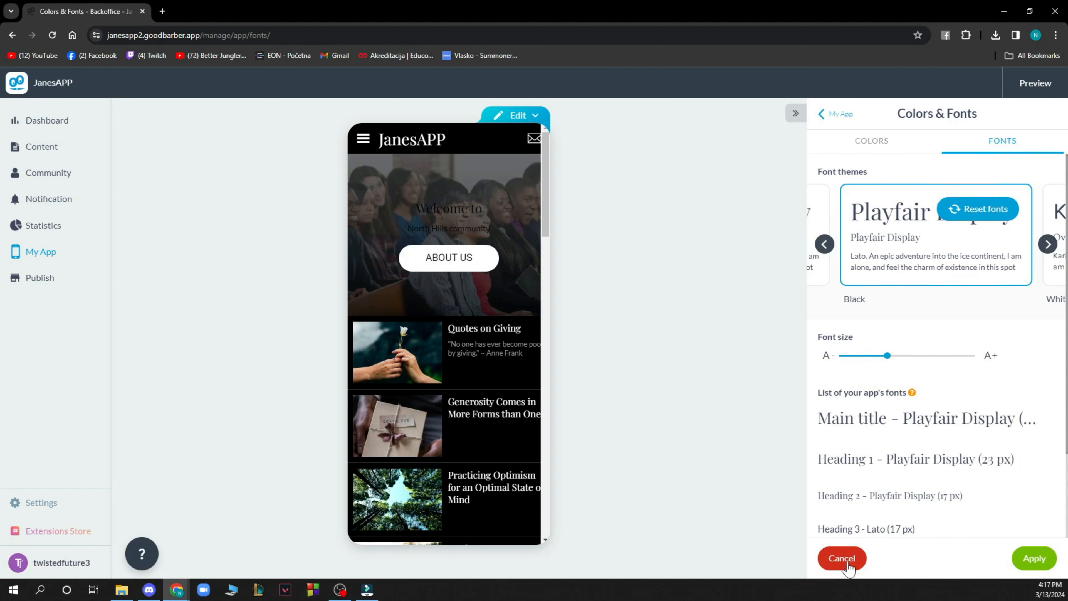
{"action": "left_click", "coordinate": [963, 212]}
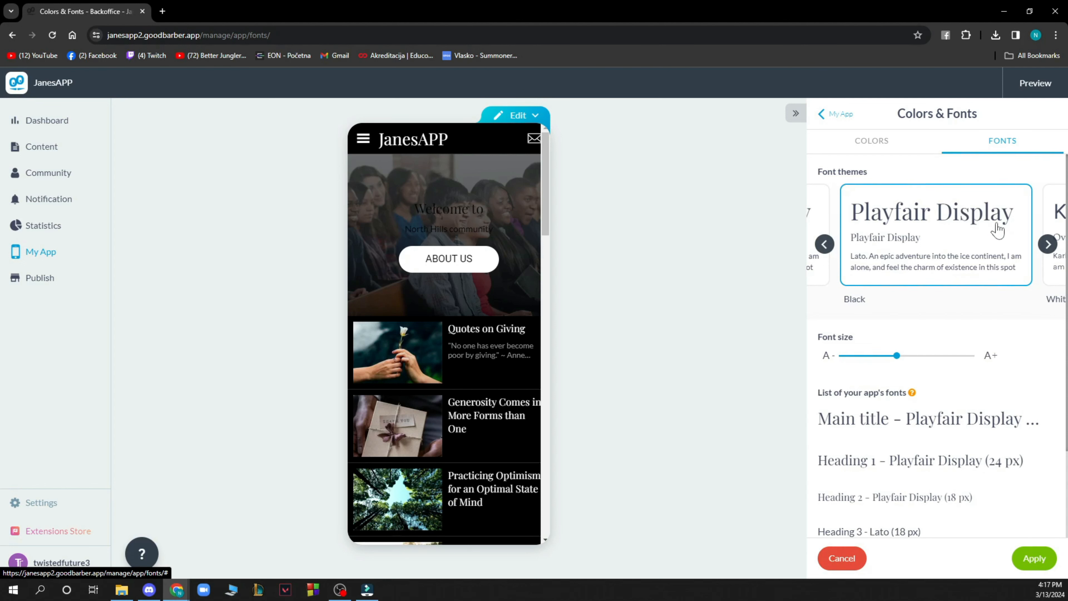
Step: Look through the header, primary, secondary, background, menu and button colors of the app and return to My App without applying changes
{"action": "left_click", "coordinate": [880, 147]}
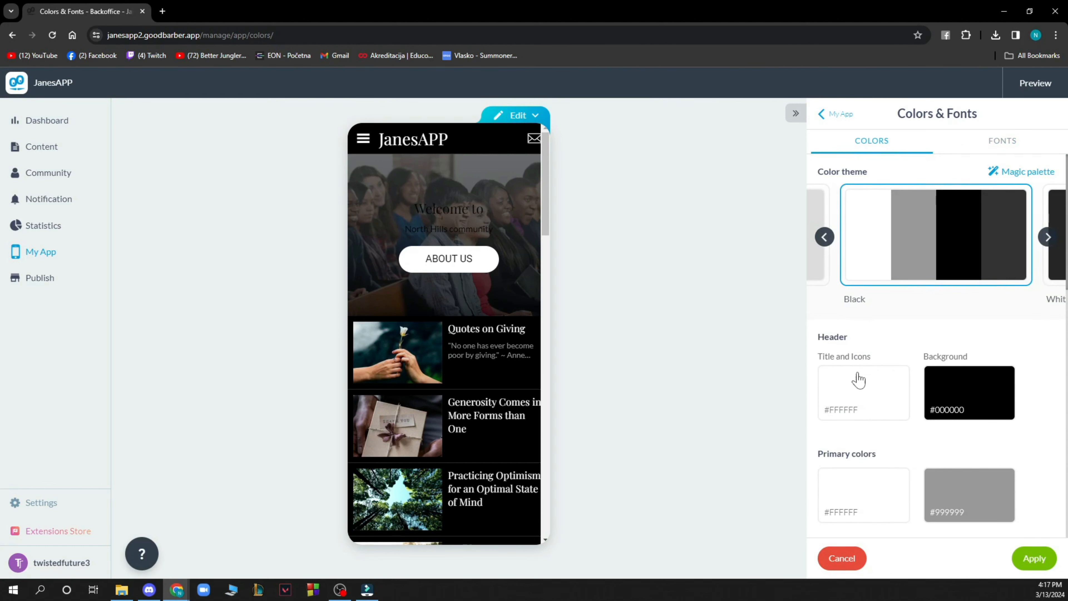
{"action": "scroll", "coordinate": [860, 421], "scroll_direction": "down", "scroll_amount": 1}
{"action": "scroll", "coordinate": [860, 463], "scroll_direction": "down", "scroll_amount": 12}
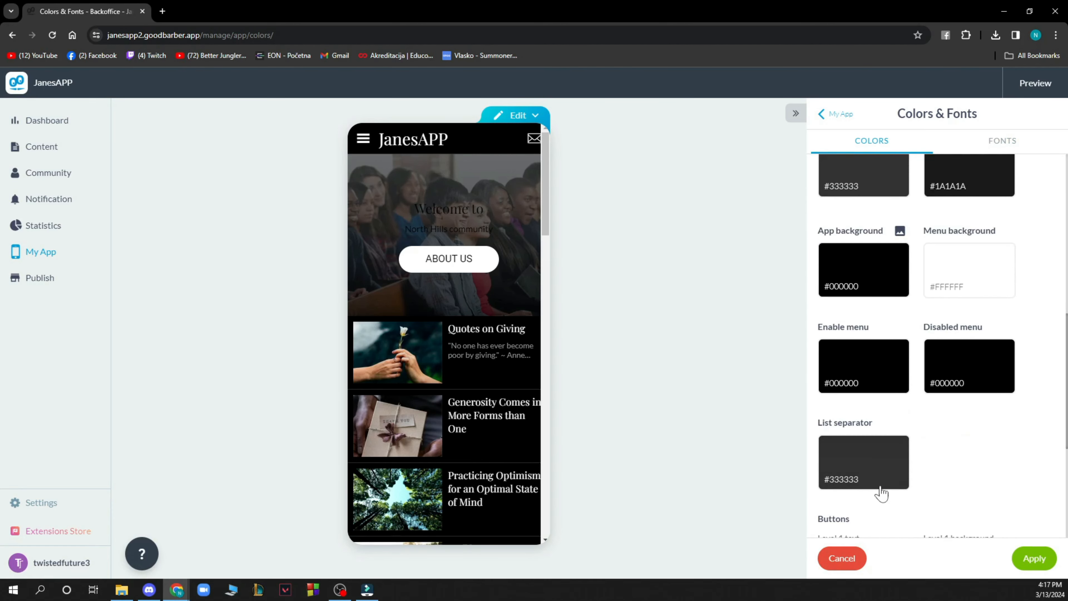
{"action": "scroll", "coordinate": [886, 503], "scroll_direction": "down", "scroll_amount": 2}
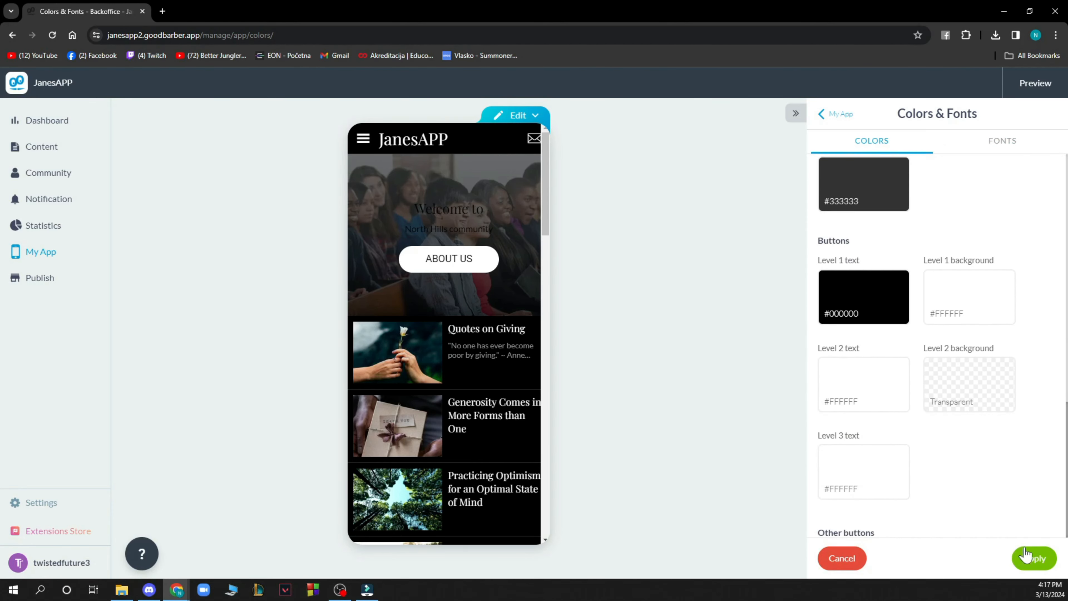
{"action": "scroll", "coordinate": [854, 499], "scroll_direction": "down", "scroll_amount": 2}
{"action": "scroll", "coordinate": [863, 471], "scroll_direction": "up", "scroll_amount": 10}
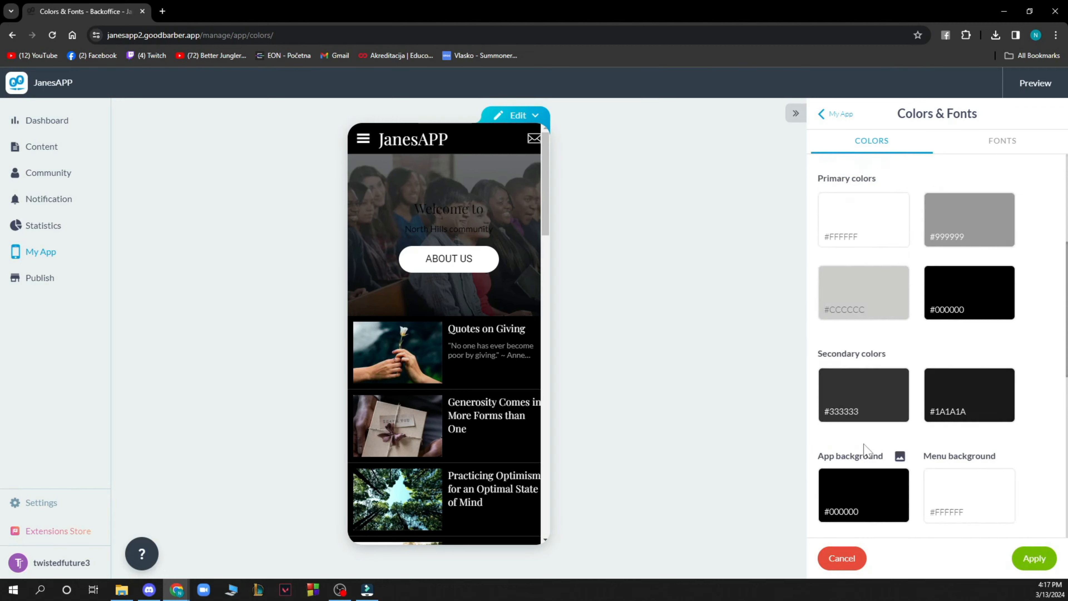
{"action": "left_click", "coordinate": [46, 257]}
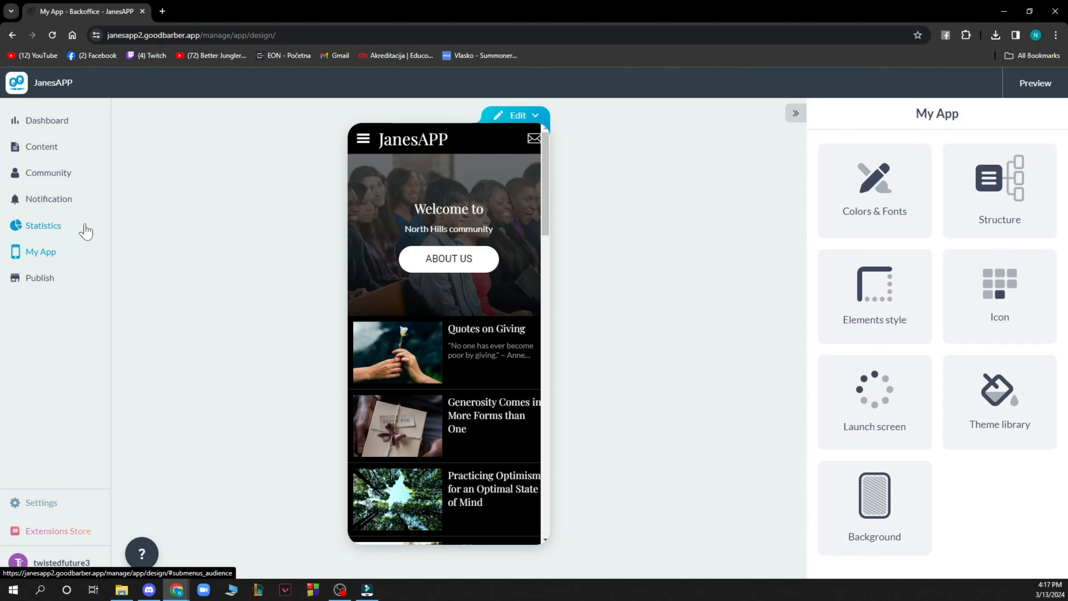
Step: Compare the Tree and List views of the app's structure and hide the Blog section
{"action": "left_click", "coordinate": [999, 206]}
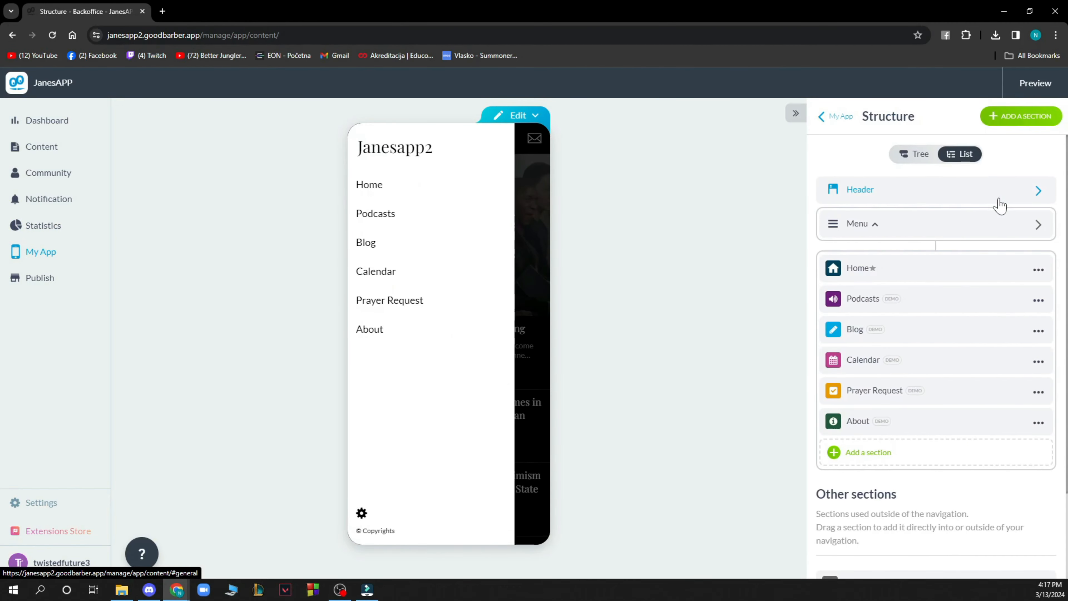
{"action": "left_click", "coordinate": [917, 156]}
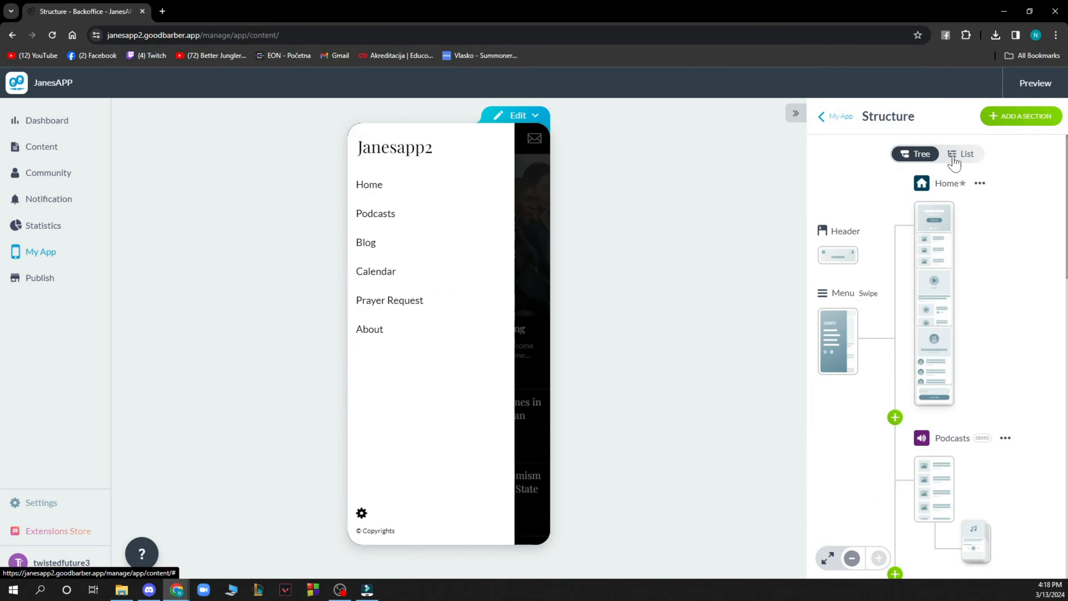
{"action": "left_click", "coordinate": [955, 163]}
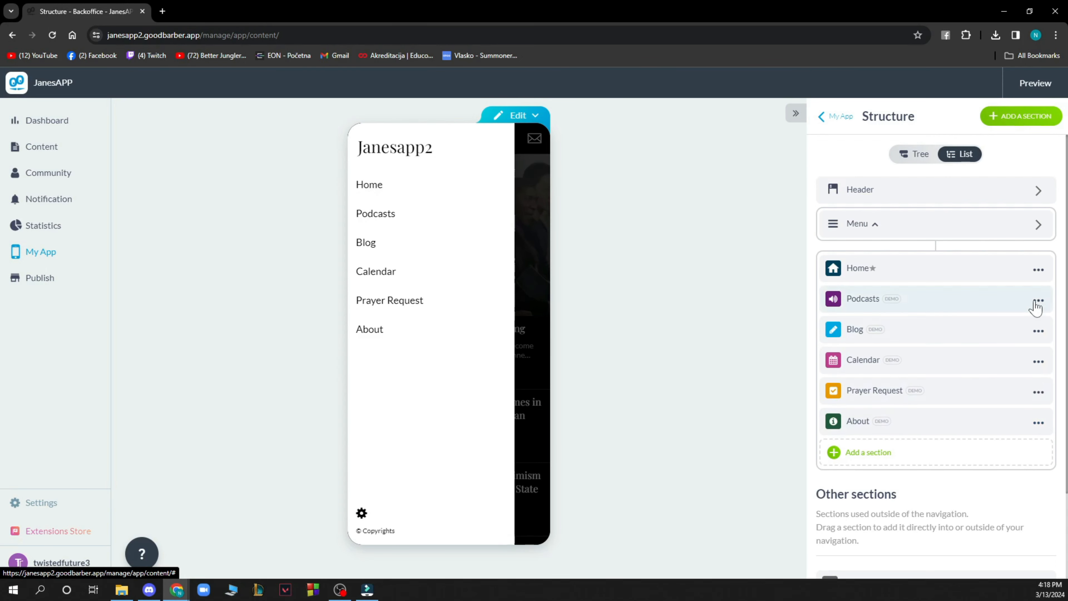
{"action": "left_click", "coordinate": [1039, 331]}
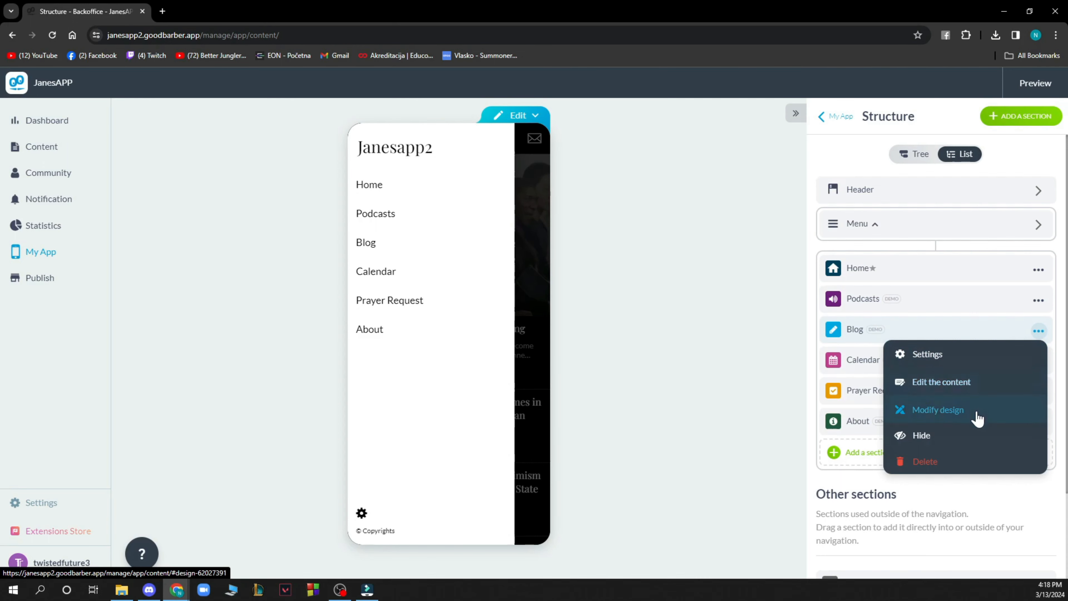
{"action": "left_click", "coordinate": [958, 442]}
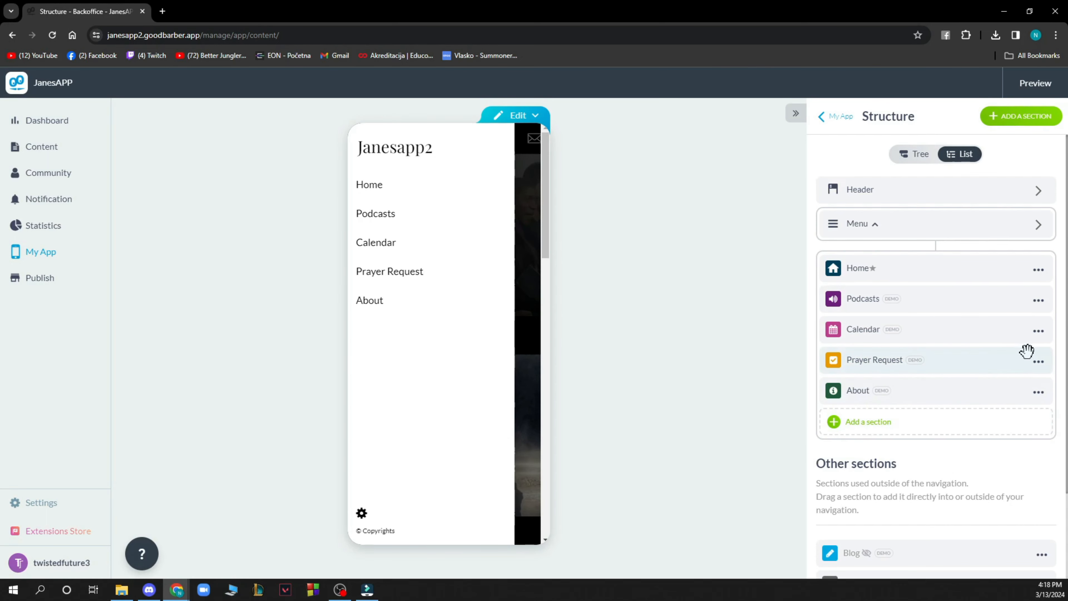
Step: Examine the options of the hidden Blog section under Other sections and open the Header entry of the structure
{"action": "left_click", "coordinate": [1038, 361]}
{"action": "scroll", "coordinate": [909, 426], "scroll_direction": "down", "scroll_amount": 3}
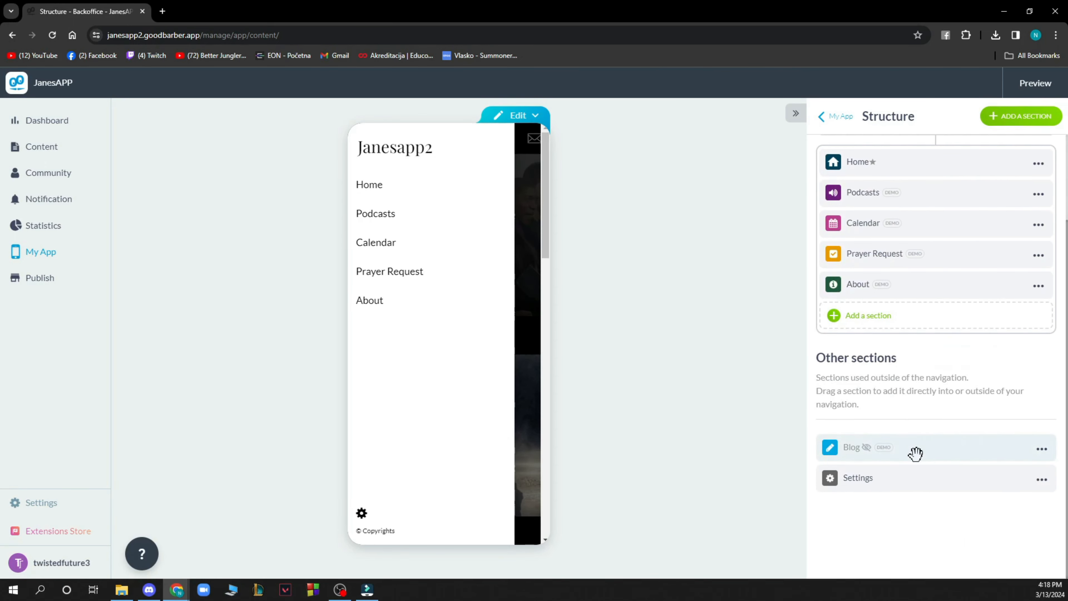
{"action": "scroll", "coordinate": [957, 484], "scroll_direction": "up", "scroll_amount": 2}
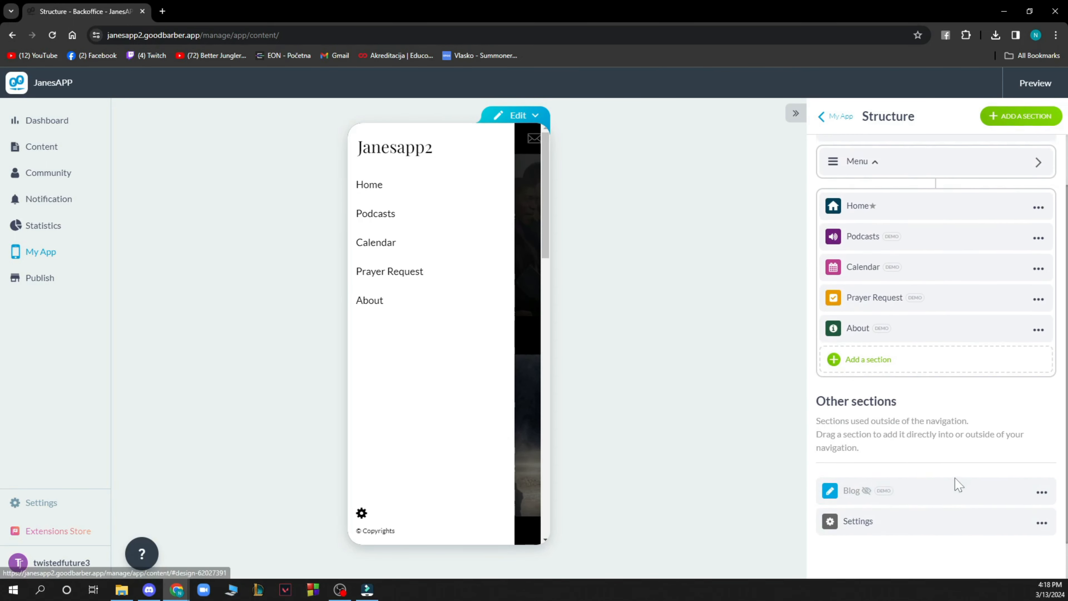
{"action": "left_click", "coordinate": [1042, 504]}
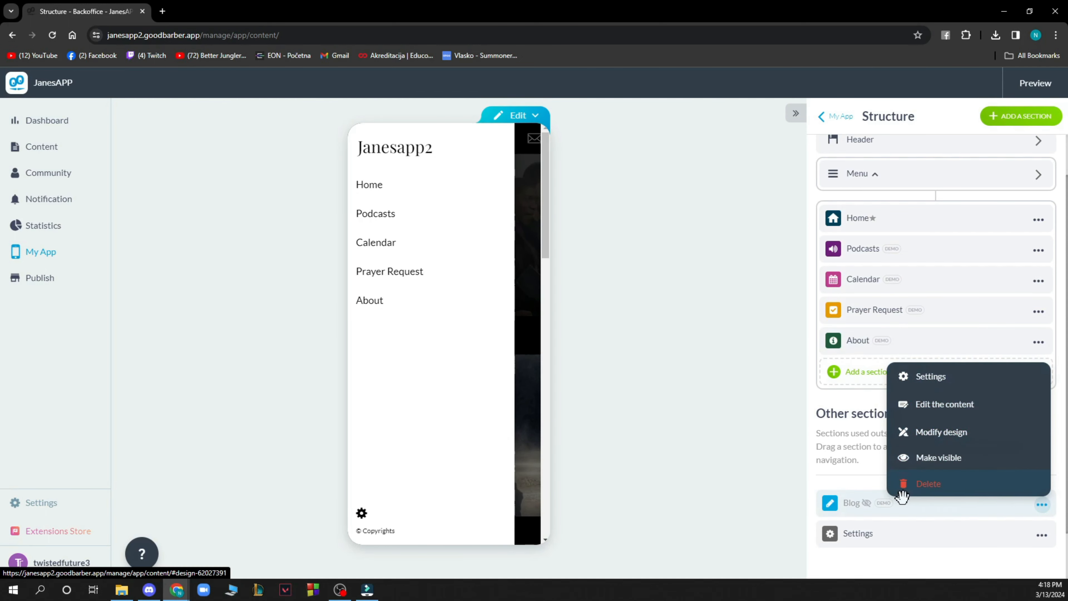
{"action": "left_click", "coordinate": [774, 408]}
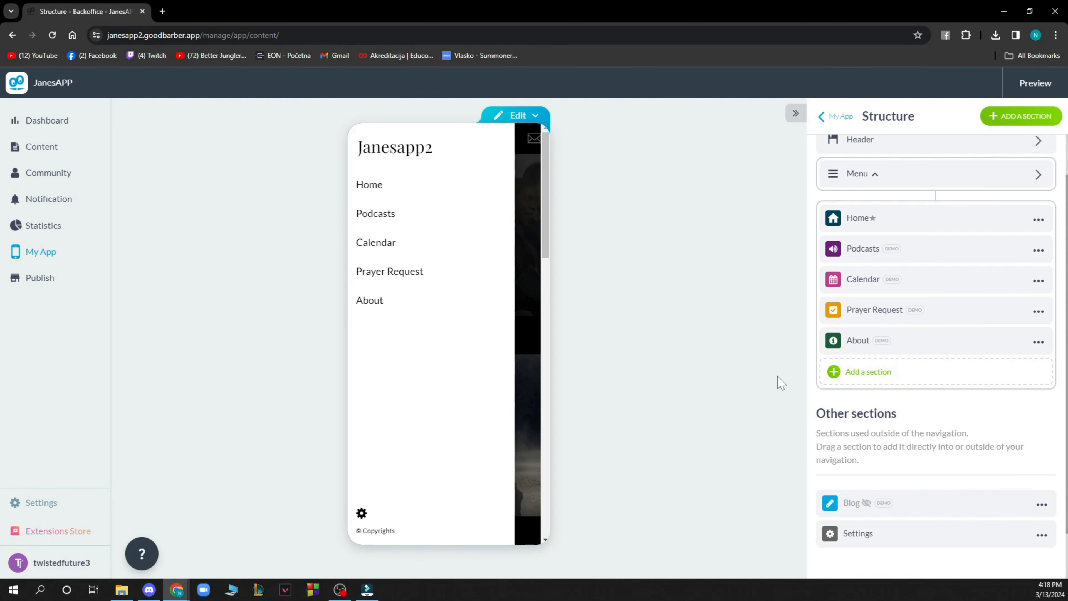
{"action": "scroll", "coordinate": [922, 369], "scroll_direction": "up", "scroll_amount": 1}
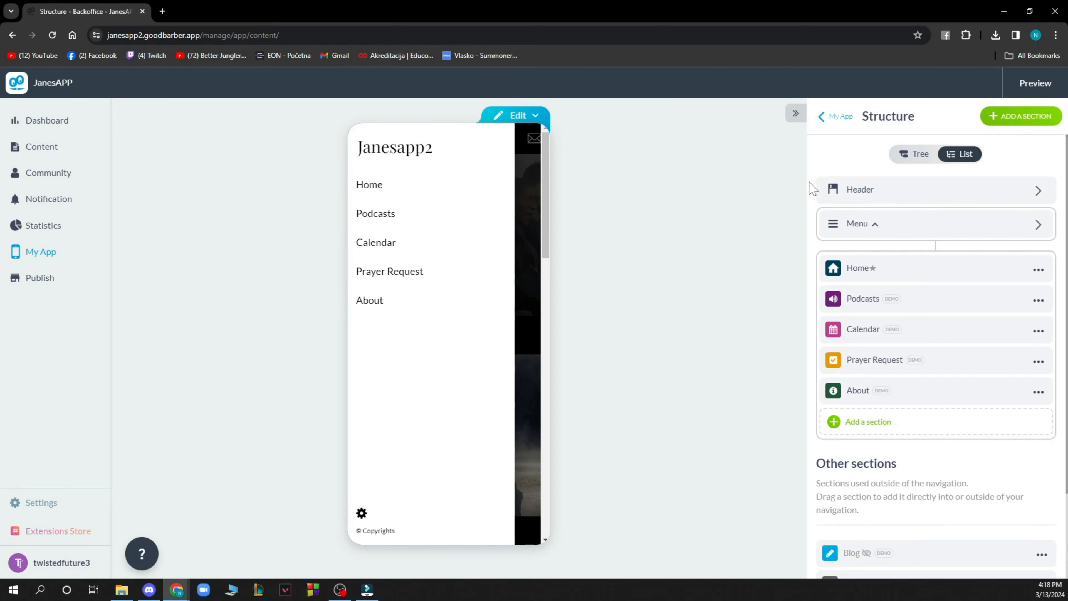
{"action": "left_click", "coordinate": [963, 193]}
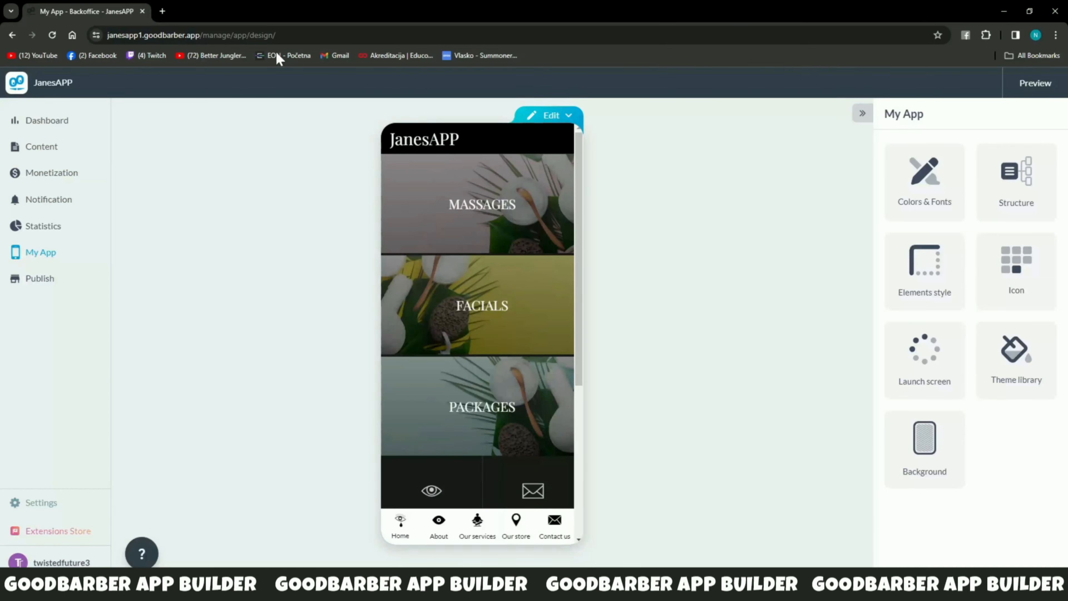
Step: Open Contact Support from the Help center and look at the available ticket categories without choosing one
{"action": "left_click", "coordinate": [143, 554]}
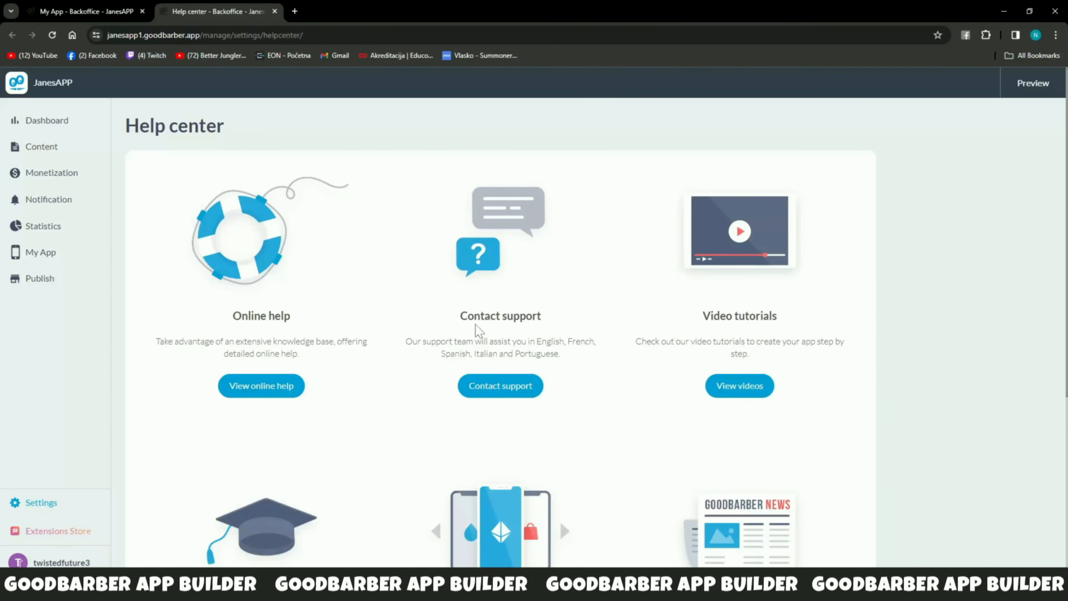
{"action": "left_click", "coordinate": [506, 396]}
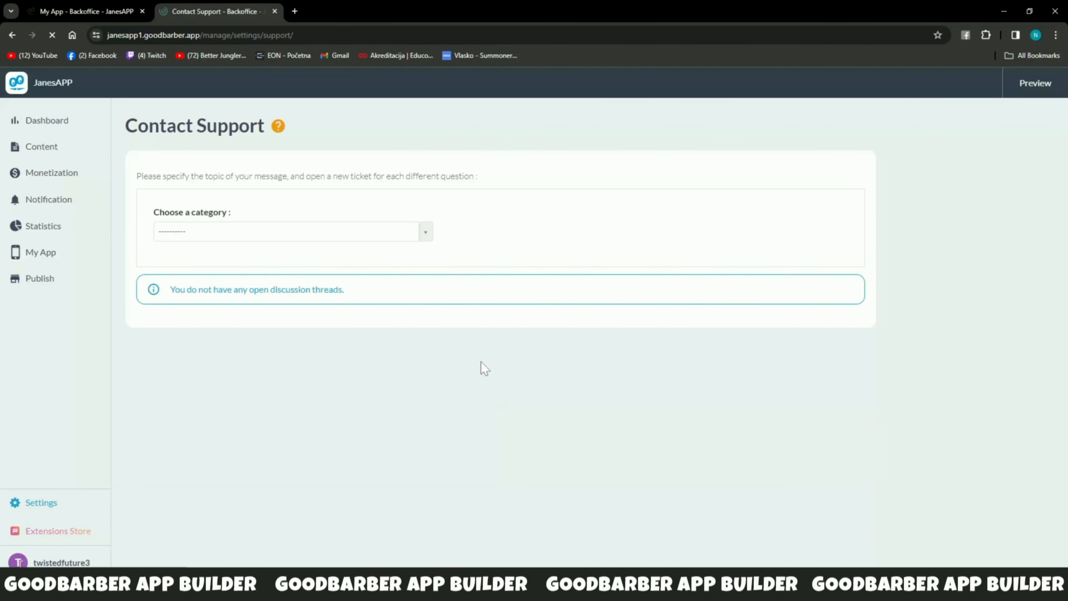
{"action": "left_click", "coordinate": [221, 236]}
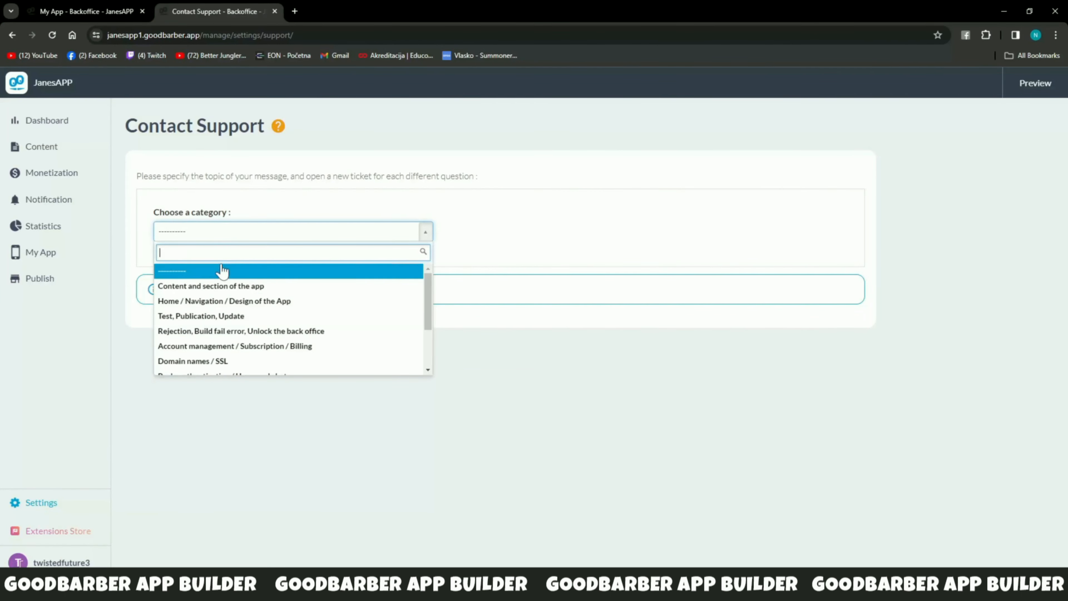
{"action": "left_click", "coordinate": [192, 424]}
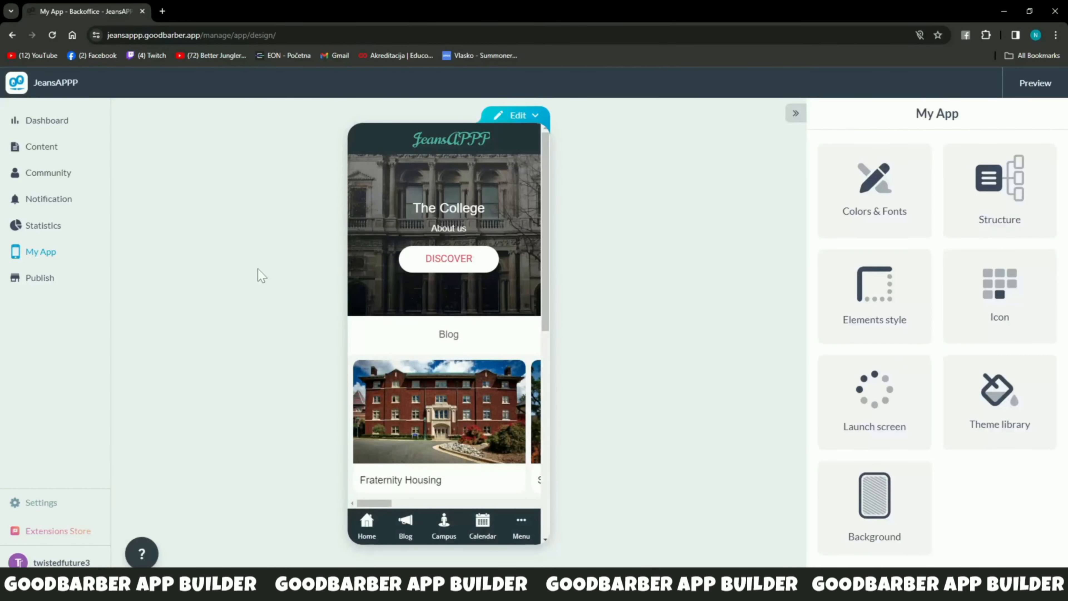
Step: Look through the App Settings and Other Settings of JeansAPPP and expand the Extensions Store entries
{"action": "left_click", "coordinate": [45, 501]}
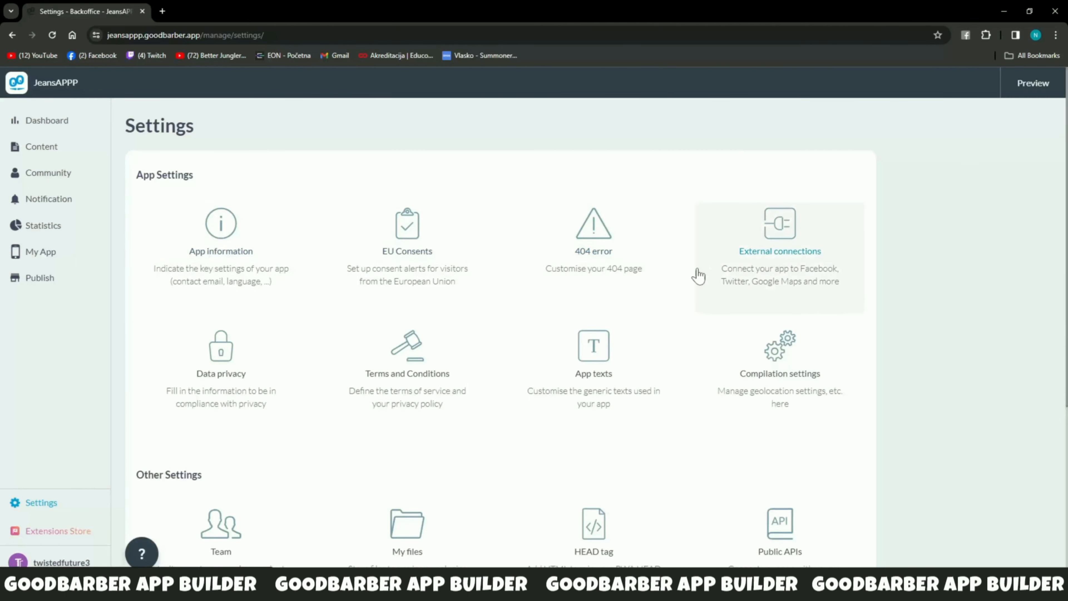
{"action": "scroll", "coordinate": [608, 345], "scroll_direction": "down", "scroll_amount": 2}
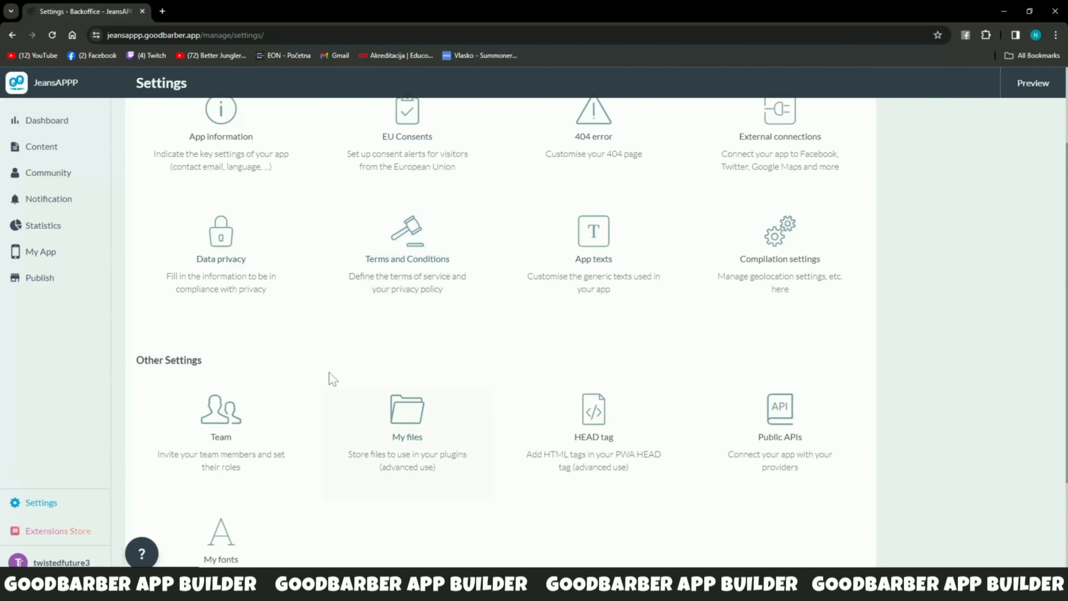
{"action": "scroll", "coordinate": [345, 376], "scroll_direction": "down", "scroll_amount": 3}
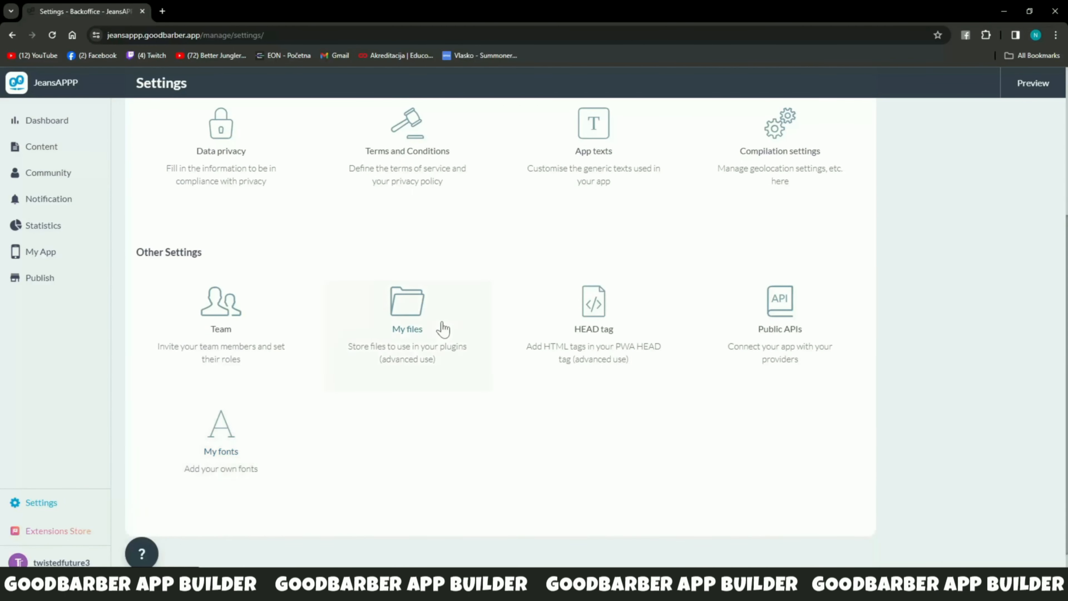
{"action": "scroll", "coordinate": [612, 393], "scroll_direction": "up", "scroll_amount": 1}
{"action": "scroll", "coordinate": [612, 393], "scroll_direction": "up", "scroll_amount": 2}
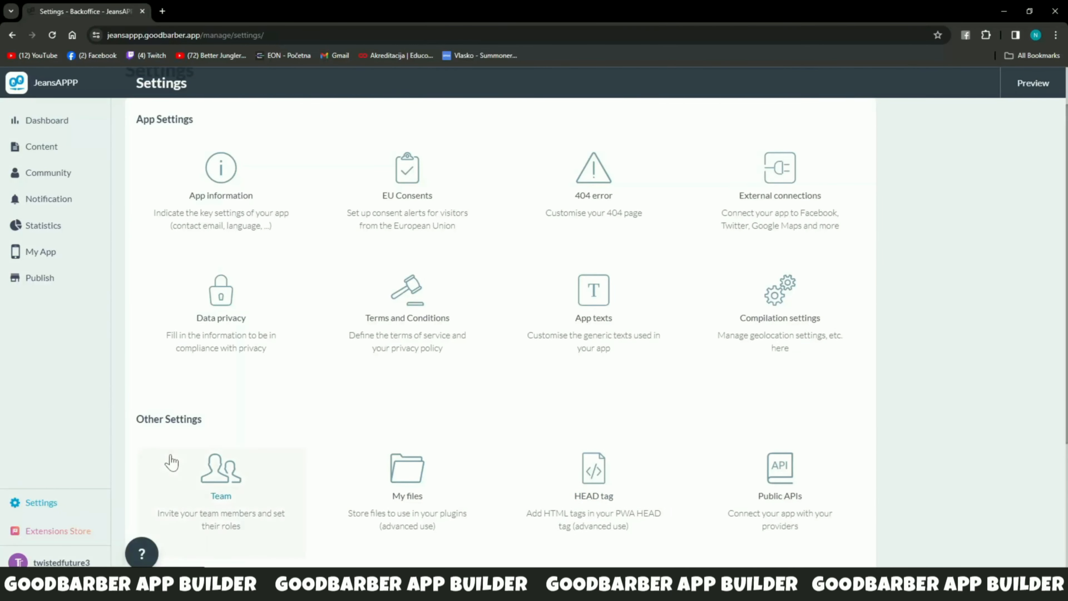
{"action": "left_click", "coordinate": [61, 531]}
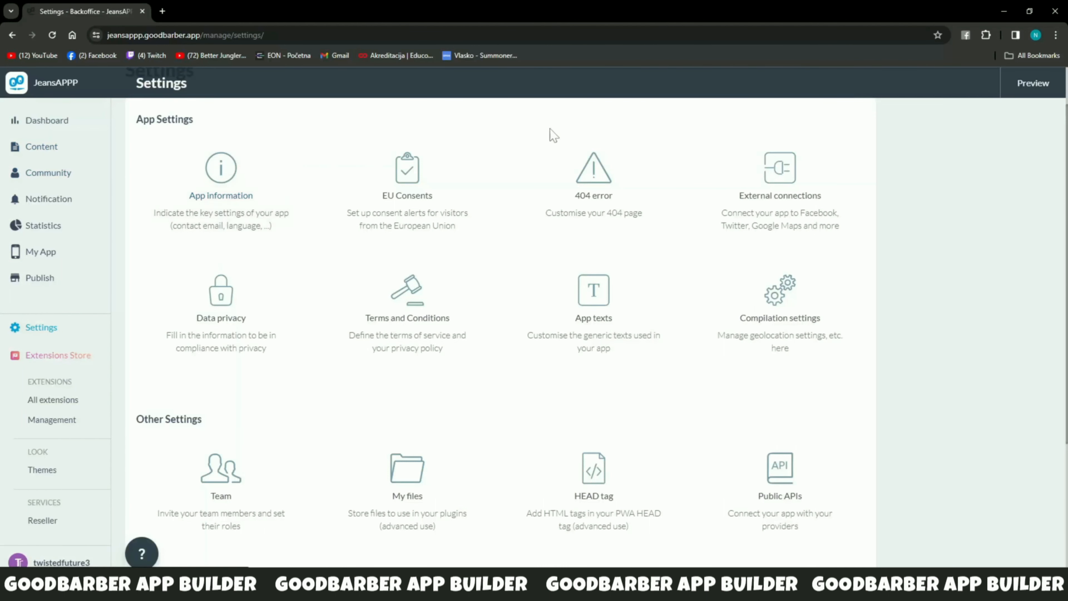
{"action": "scroll", "coordinate": [552, 136], "scroll_direction": "up", "scroll_amount": 2}
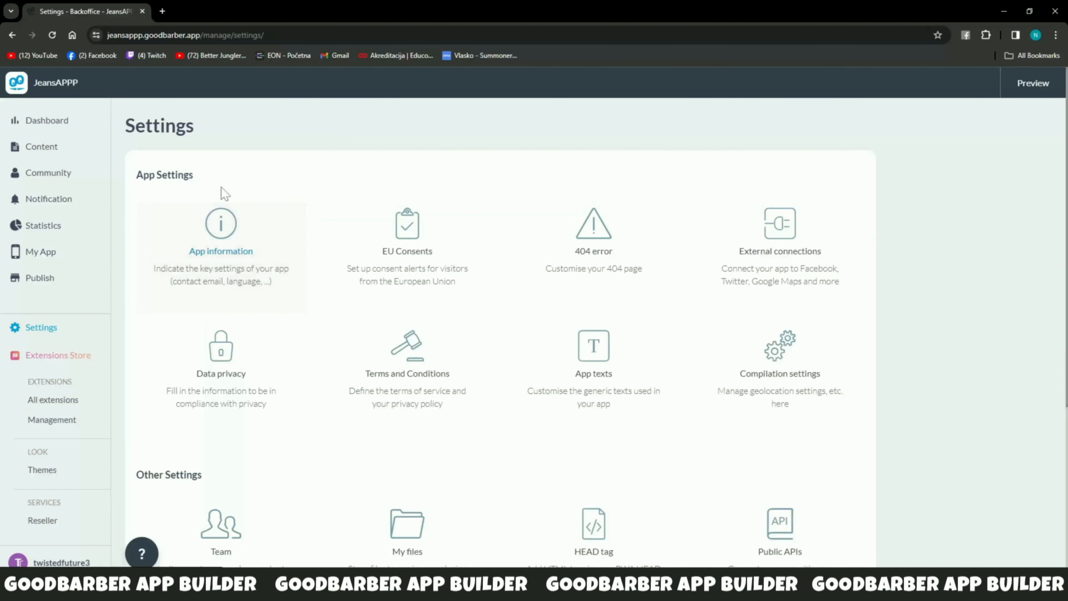
Step: Preview JeansAPPP in tablet, laptop and desktop formats, view the iOS test page, and return to the settings
{"action": "left_click", "coordinate": [1034, 83]}
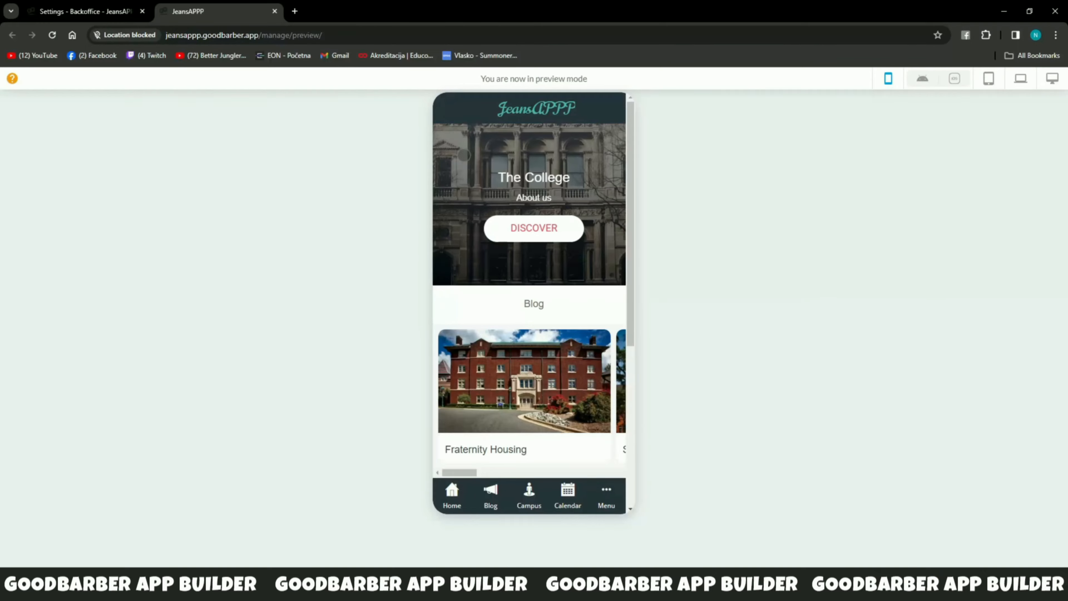
{"action": "left_click", "coordinate": [989, 80]}
{"action": "left_click", "coordinate": [1019, 81]}
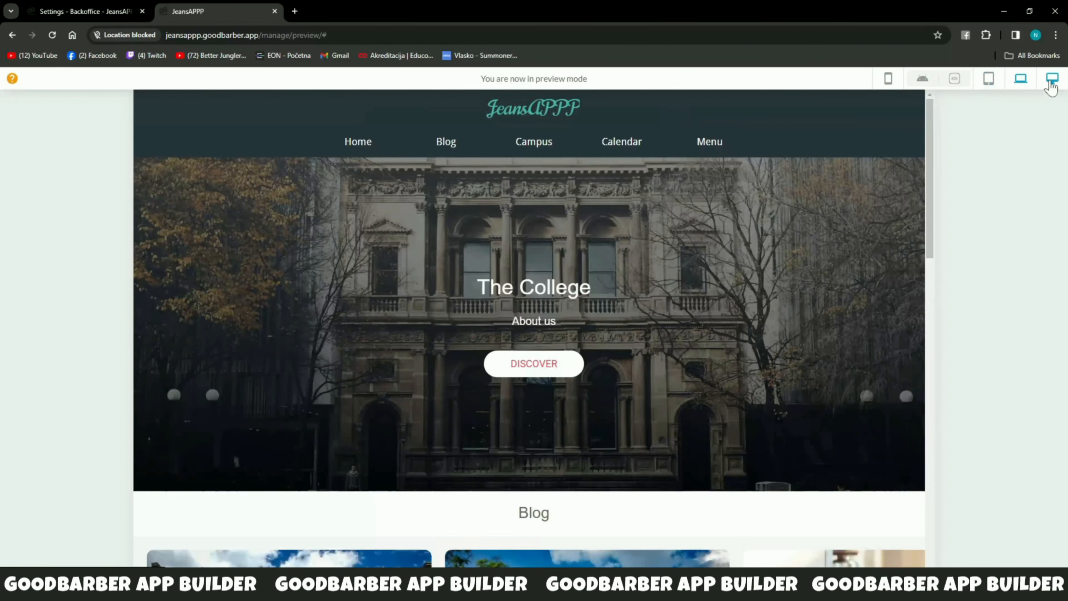
{"action": "left_click", "coordinate": [1051, 80]}
{"action": "left_click", "coordinate": [954, 81]}
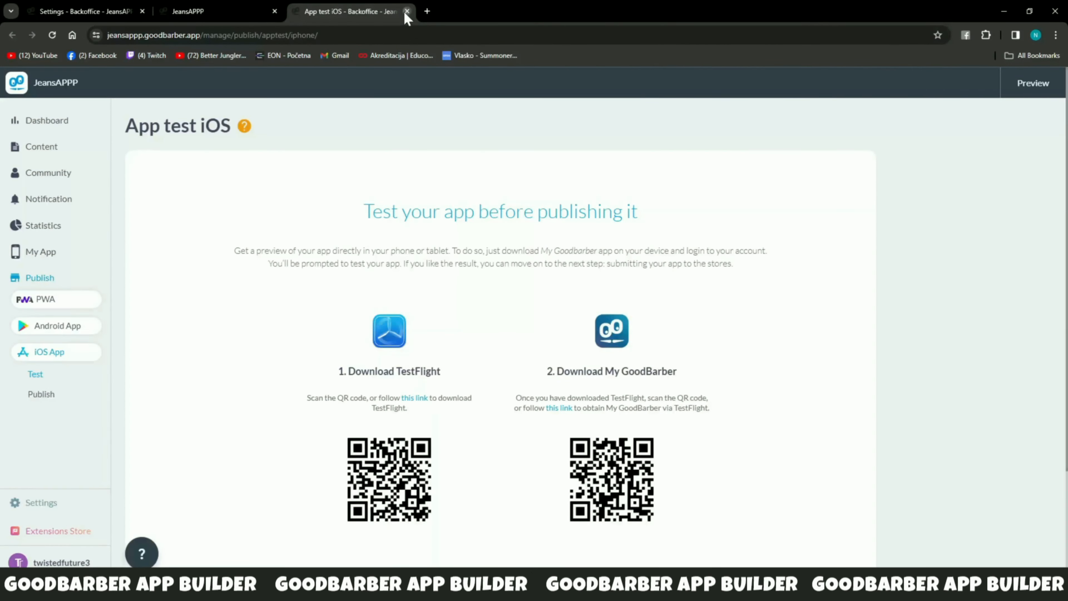
{"action": "left_click", "coordinate": [407, 11]}
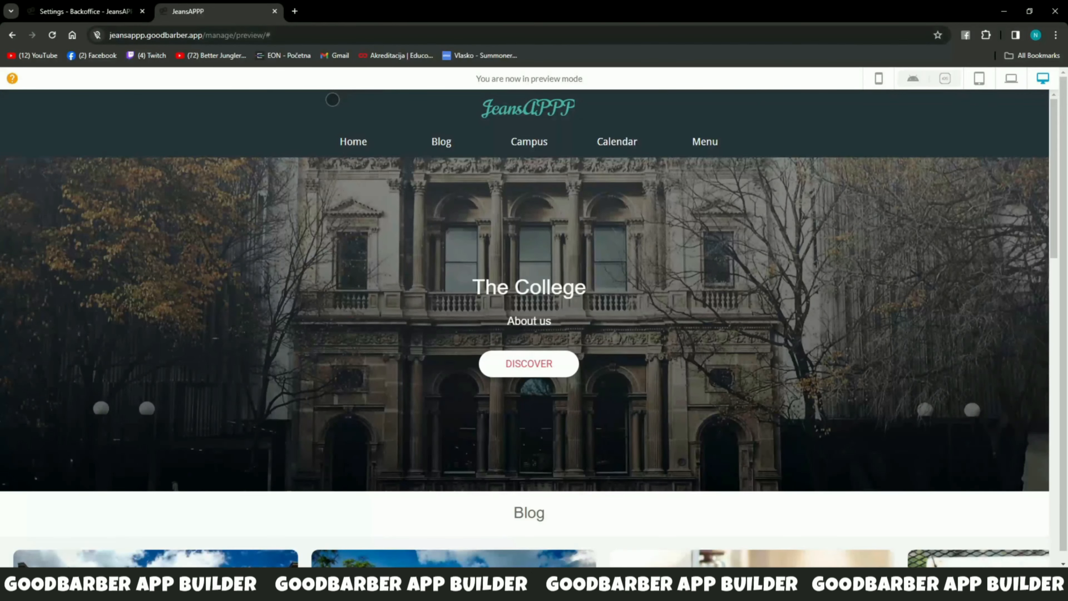
{"action": "left_click", "coordinate": [275, 11]}
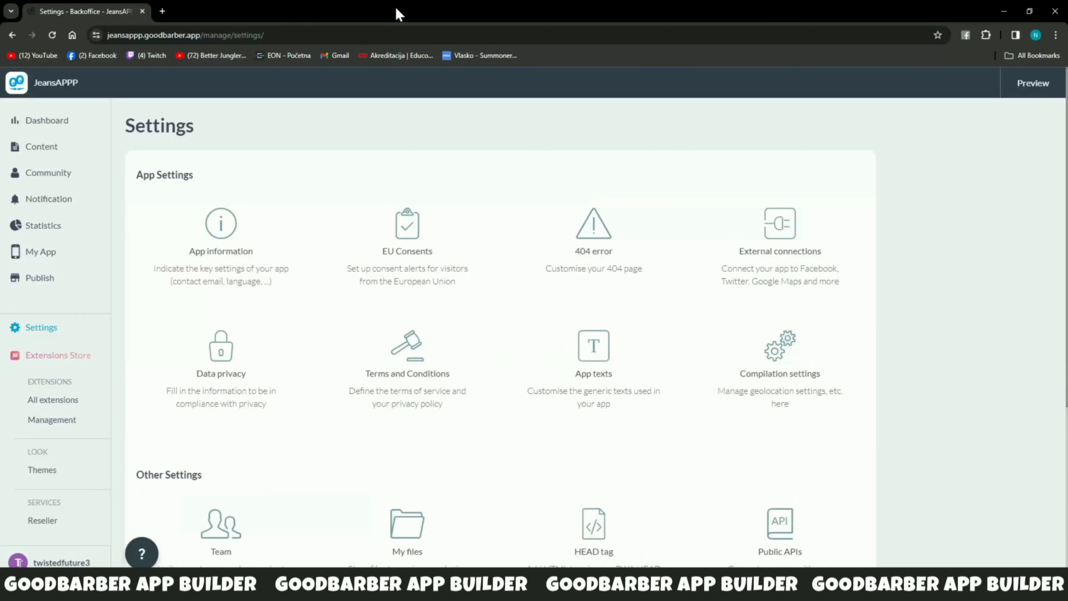